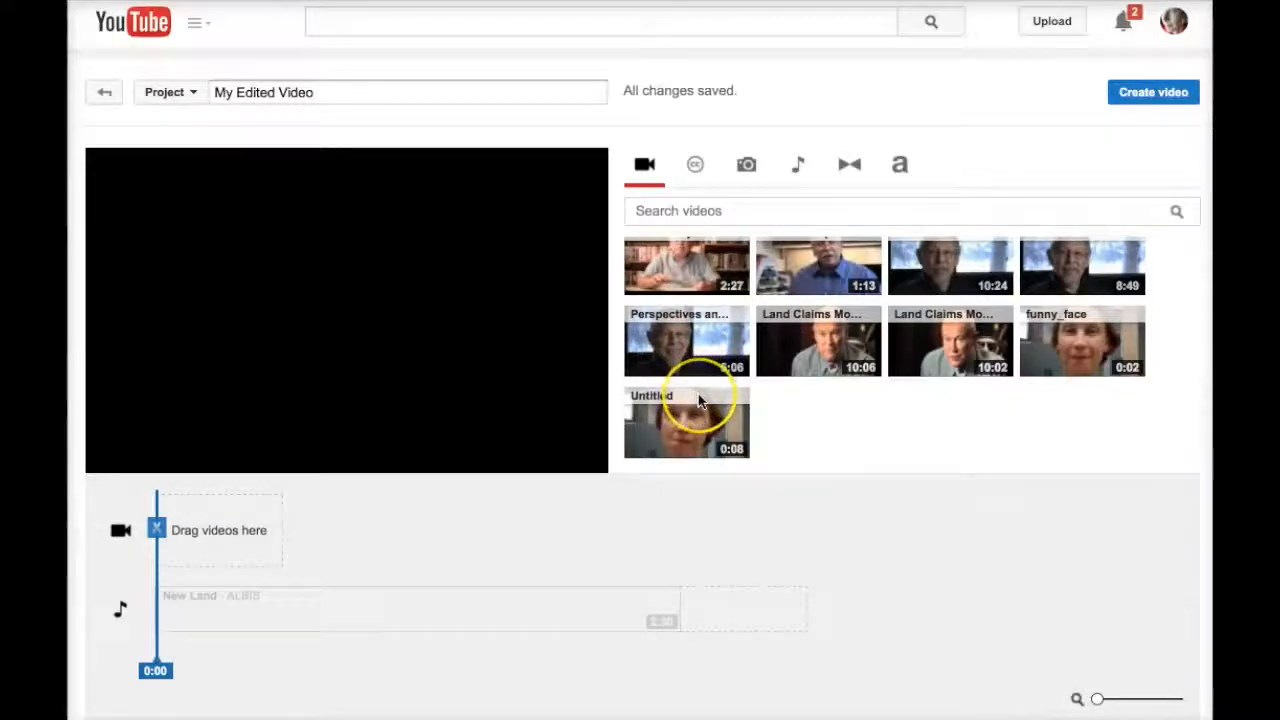
pyautogui.scroll(2, 858, 340)
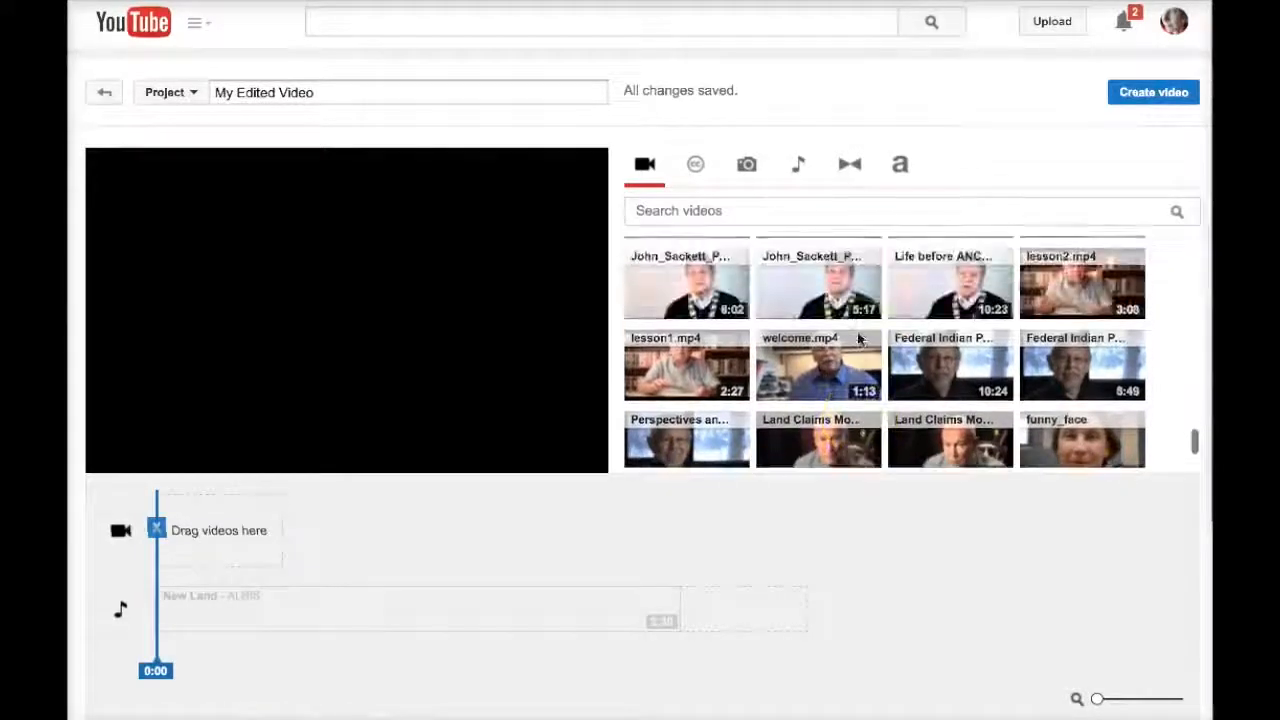
pyautogui.scroll(2, 858, 340)
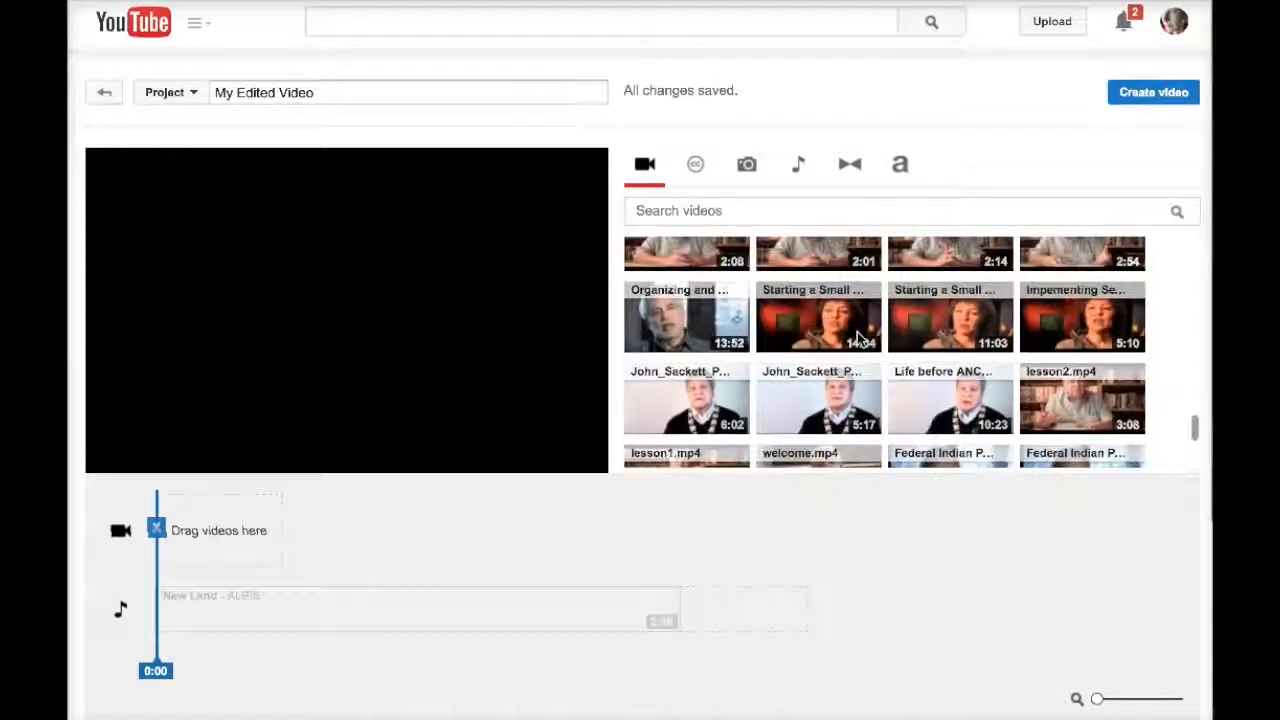
pyautogui.scroll(-4, 858, 340)
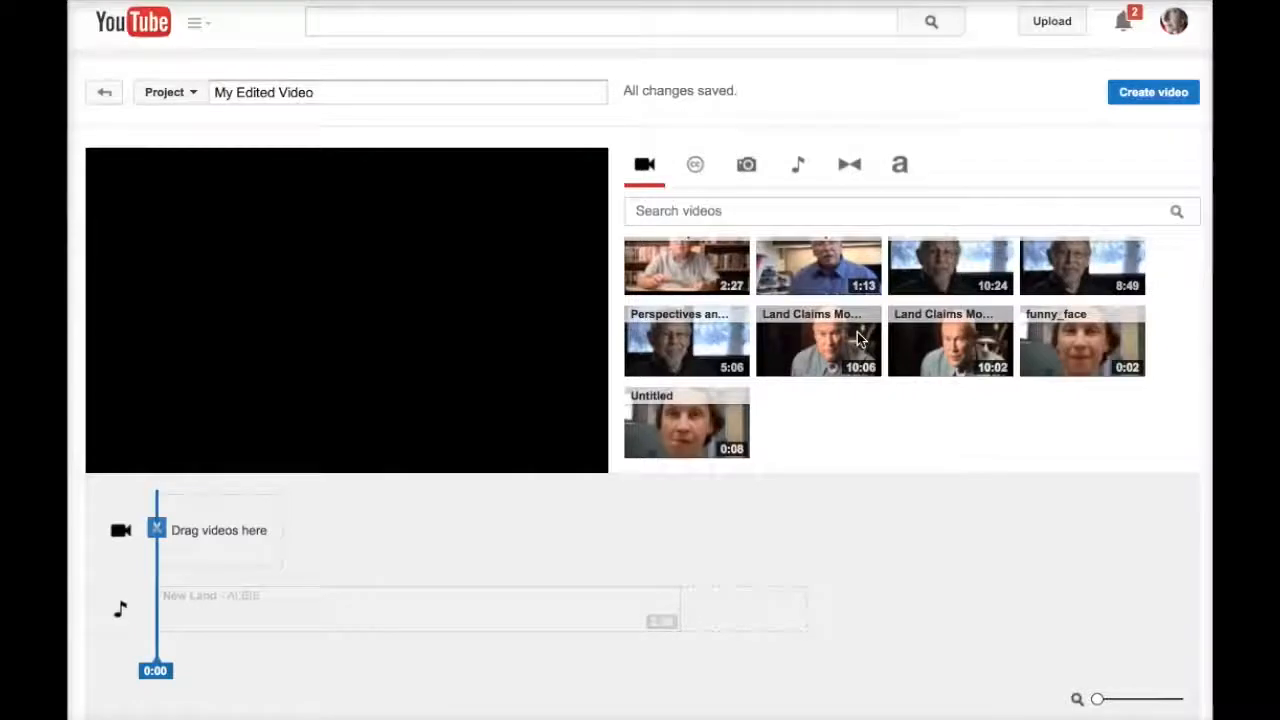
pyautogui.scroll(4, 857, 332)
pyautogui.scroll(5, 857, 332)
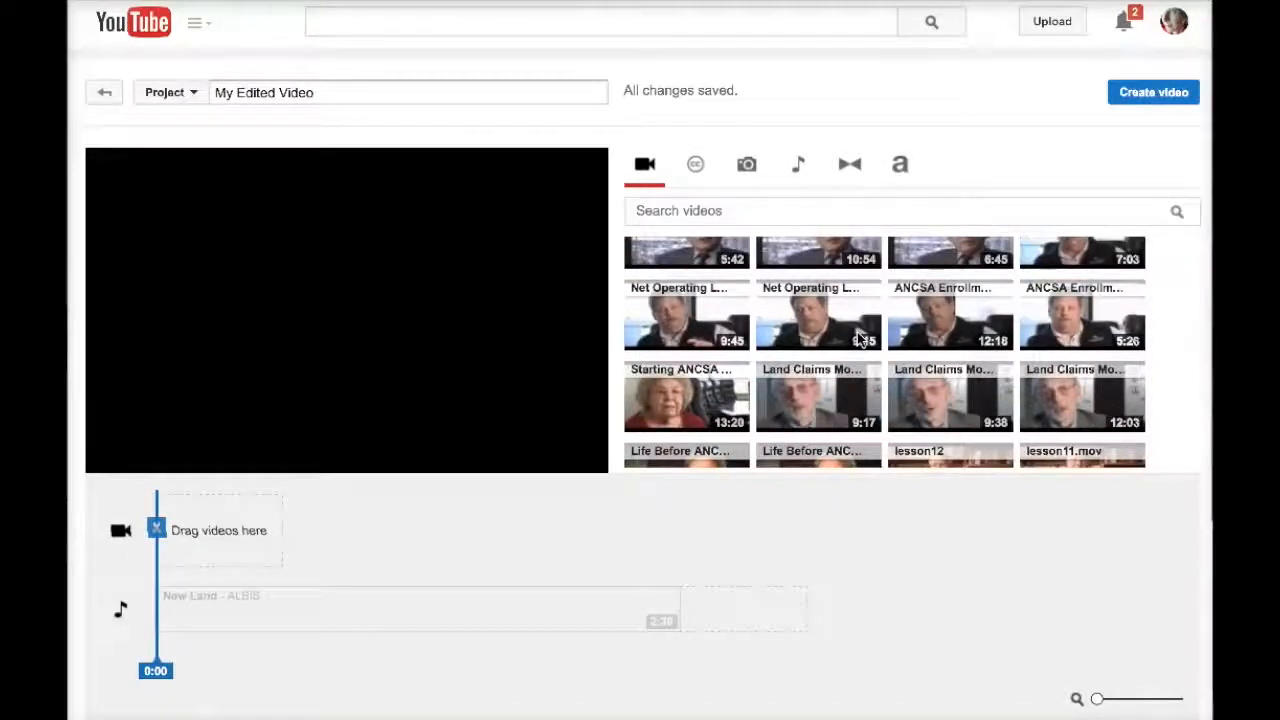
pyautogui.click(697, 168)
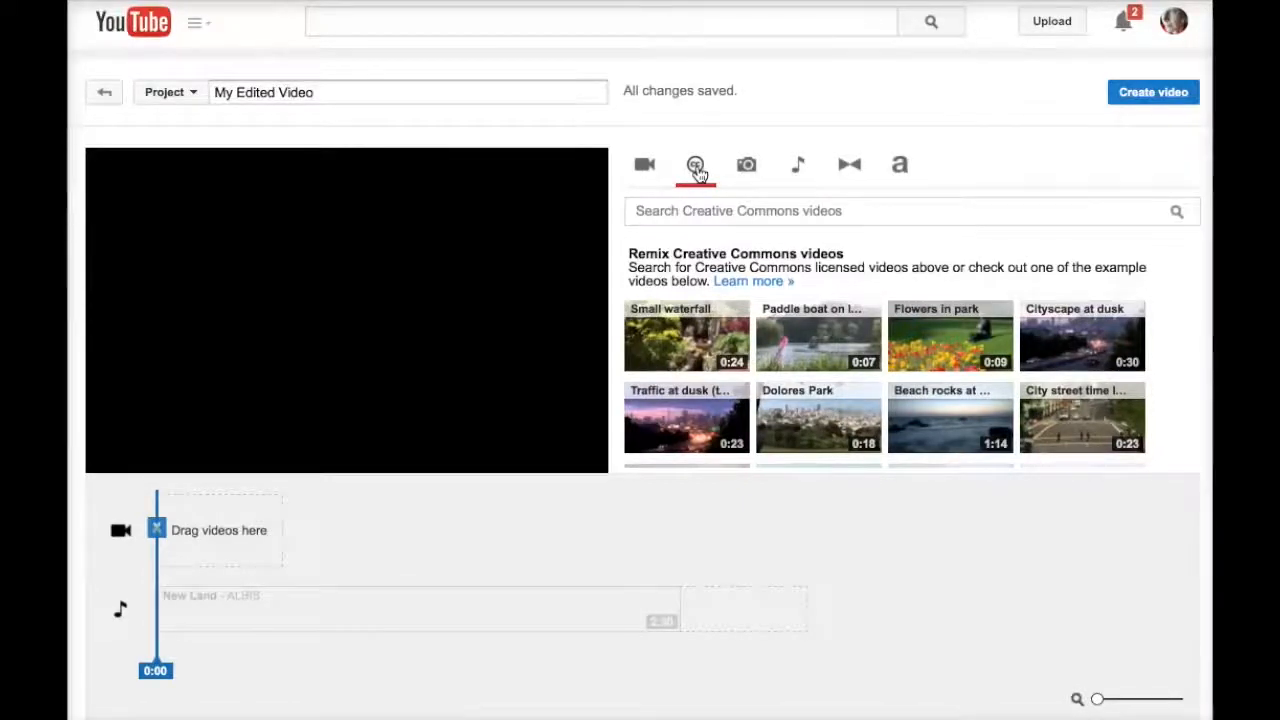
pyautogui.click(645, 165)
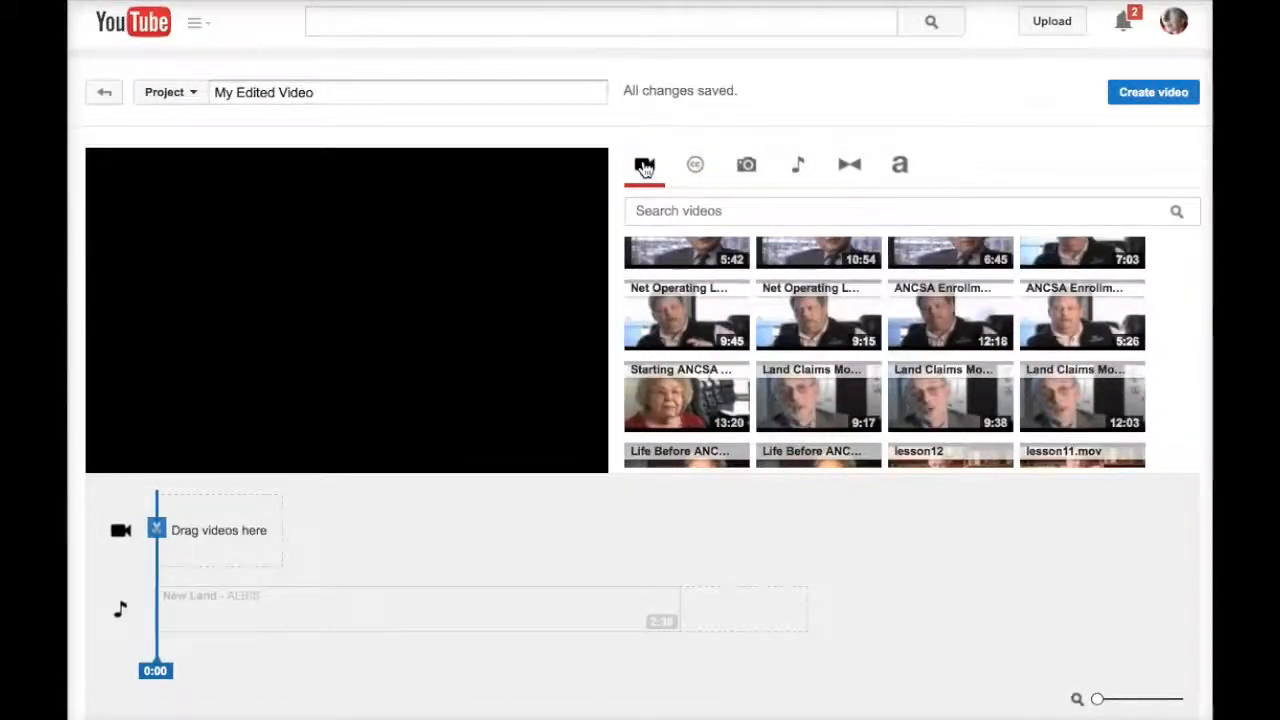
pyautogui.scroll(-10, 880, 372)
pyautogui.scroll(-3, 880, 372)
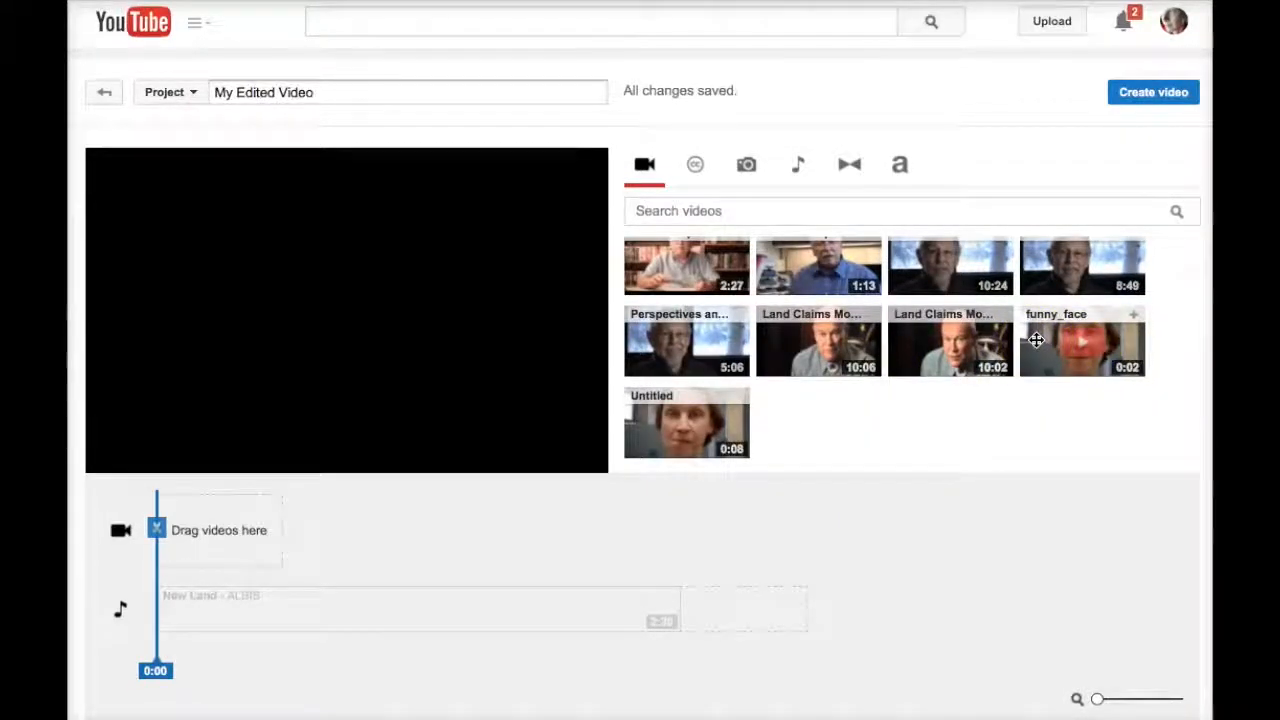
# - Drop the funny_face clip onto the timeline's video track as a 2-second clip
pyautogui.moveTo(1037, 340); pyautogui.dragTo(220, 526)
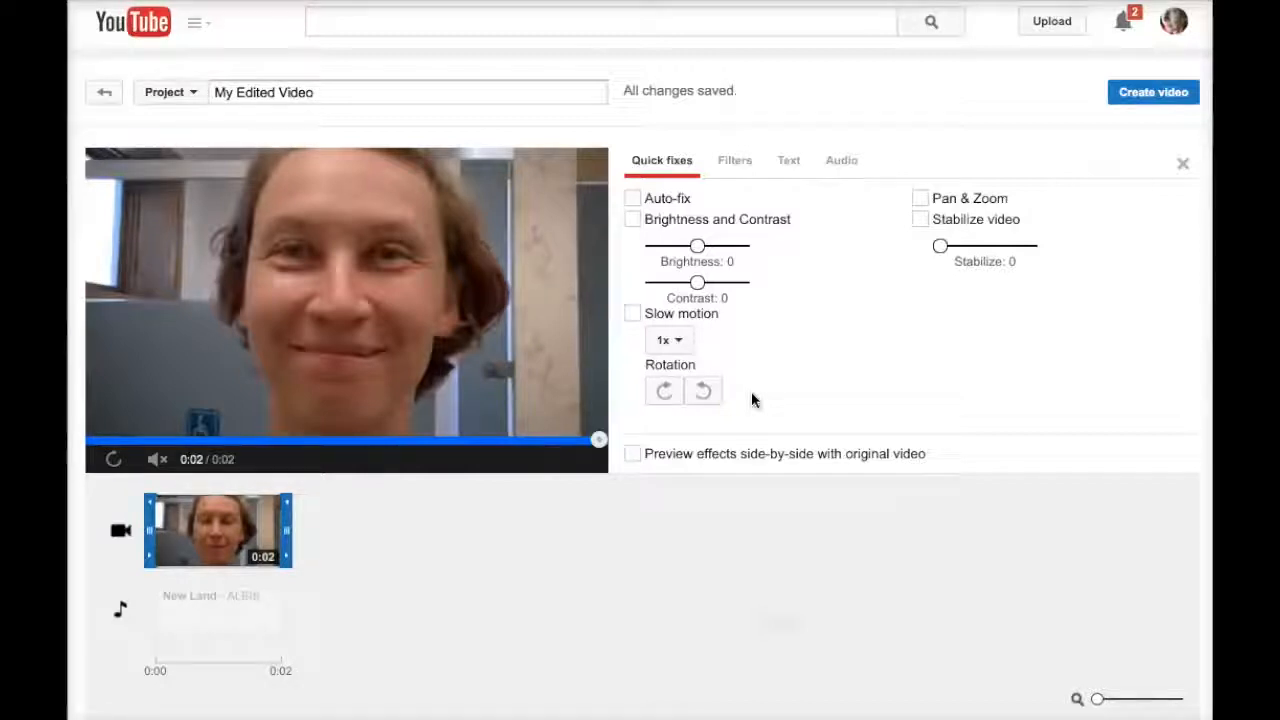
# - Turn on Stabilize video and Auto-fix in Quick fixes for the funny_face clip
pyautogui.click(920, 220)
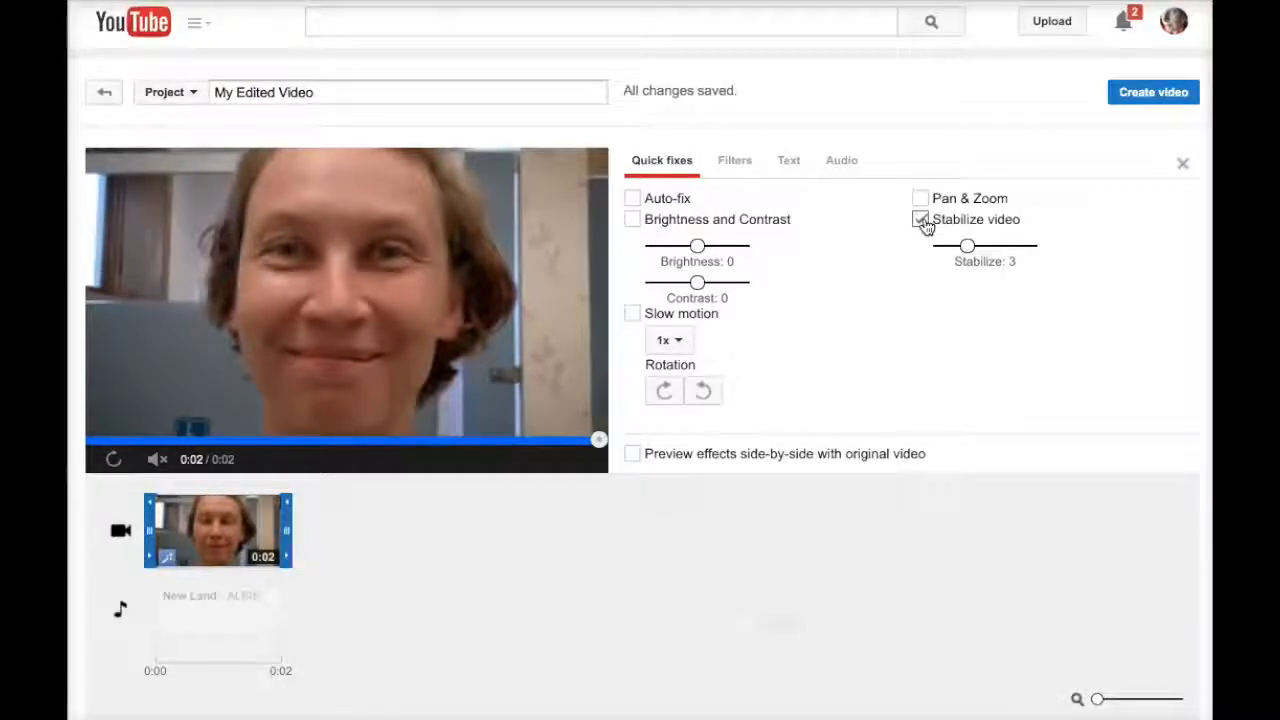
pyautogui.click(633, 201)
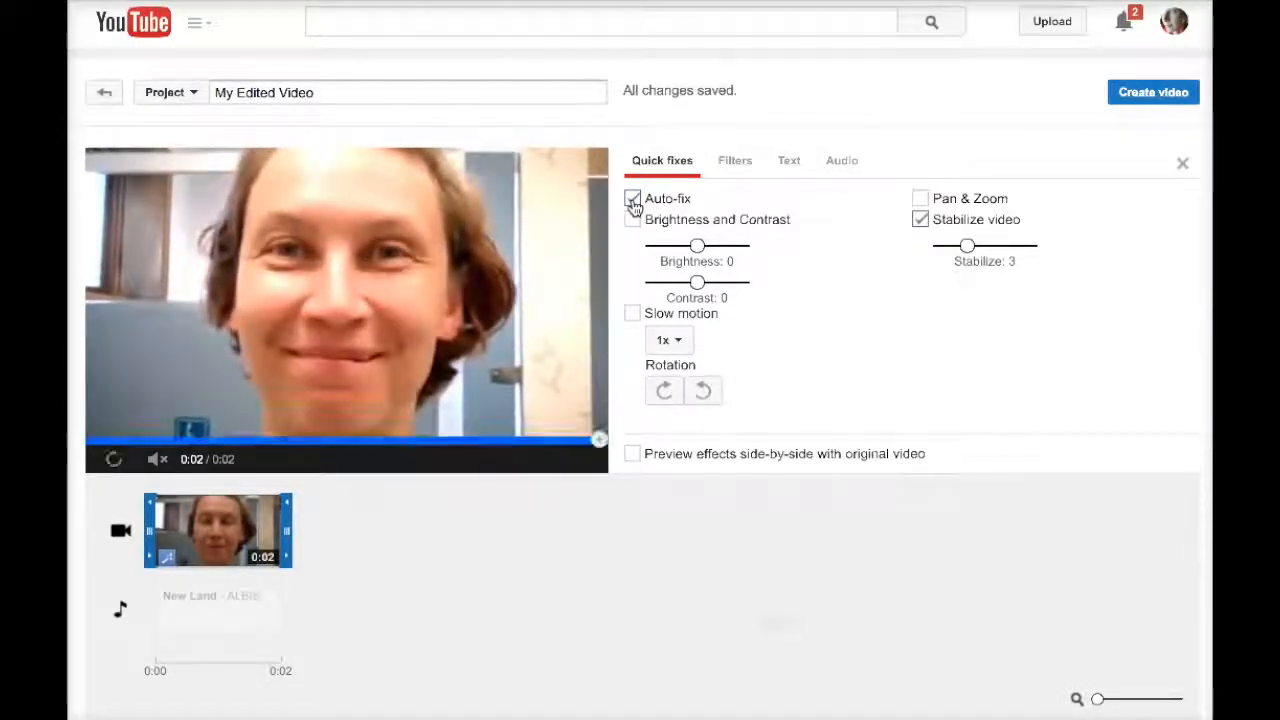
pyautogui.click(733, 163)
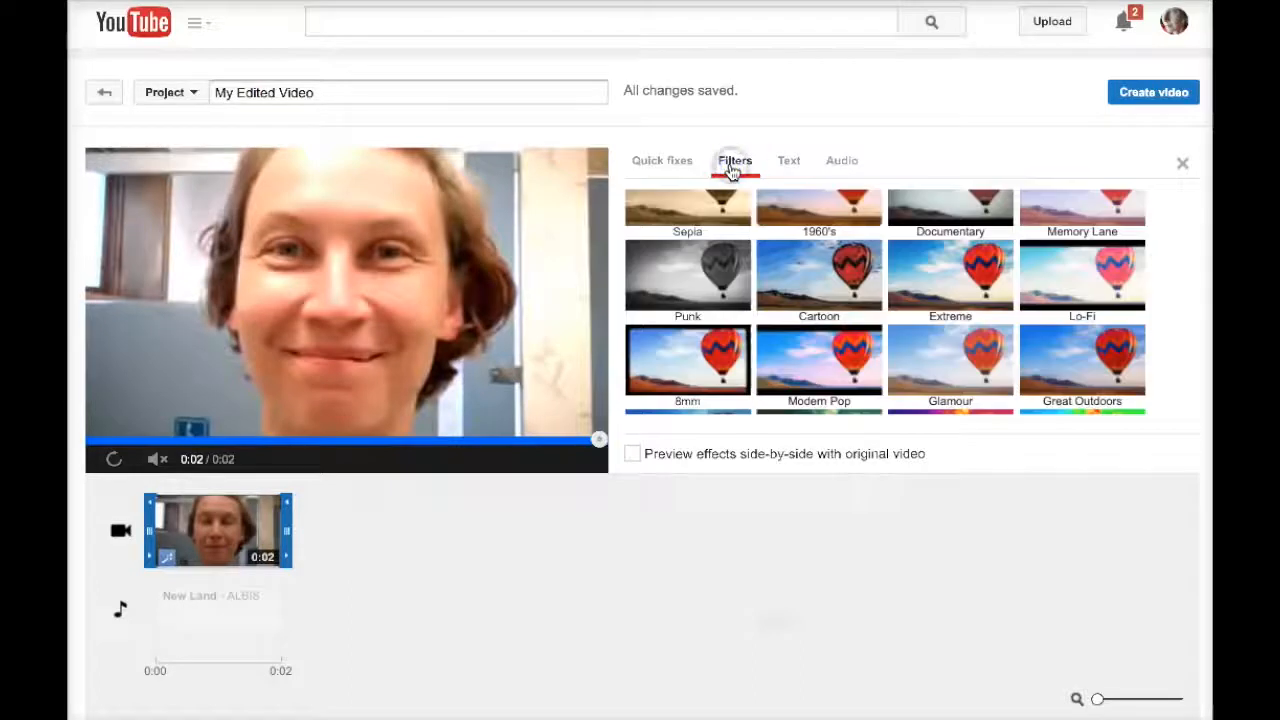
# - Apply the Modern Pop filter from the Filters grid to the funny_face clip
pyautogui.scroll(-2, 950, 320)
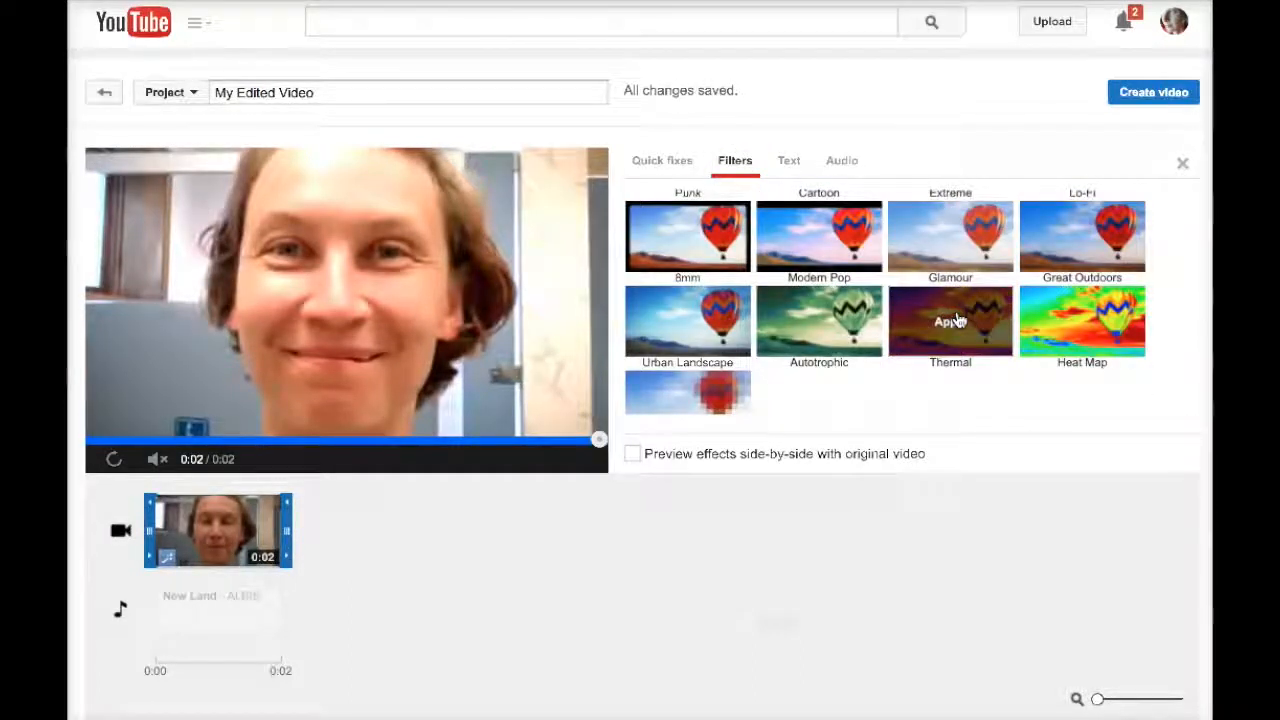
pyautogui.scroll(1, 957, 320)
pyautogui.scroll(2, 957, 318)
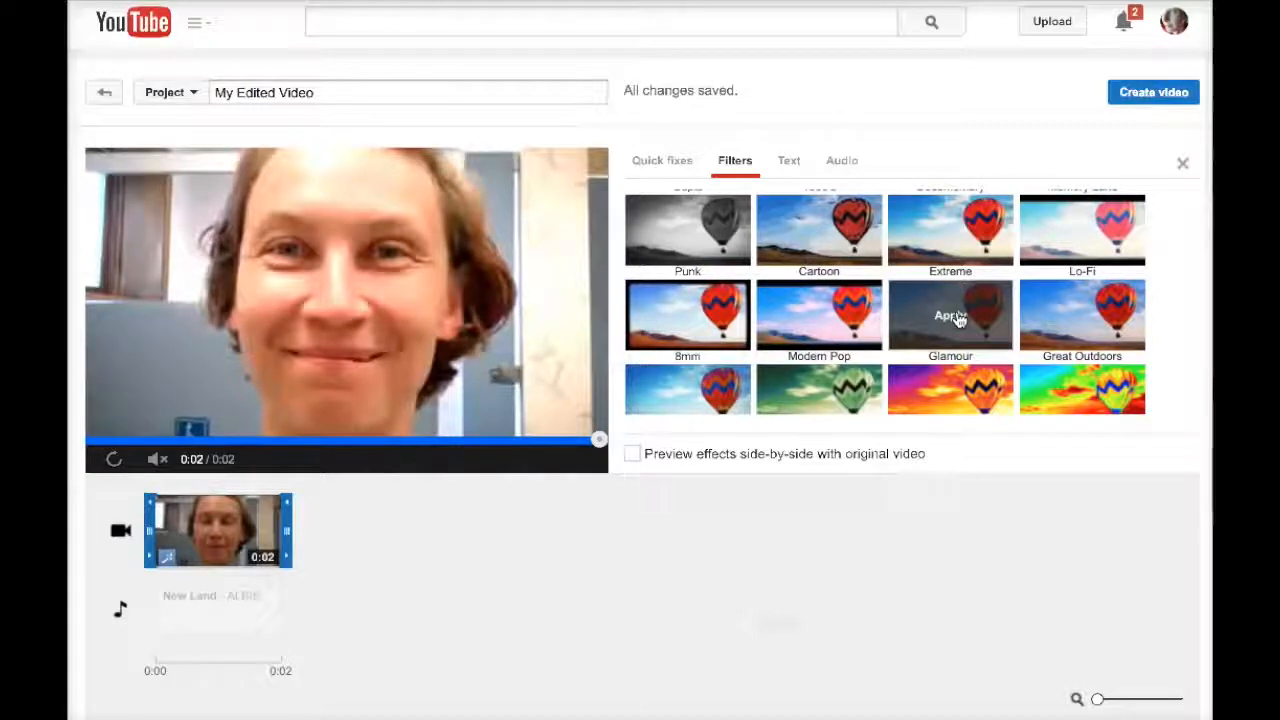
pyautogui.click(824, 316)
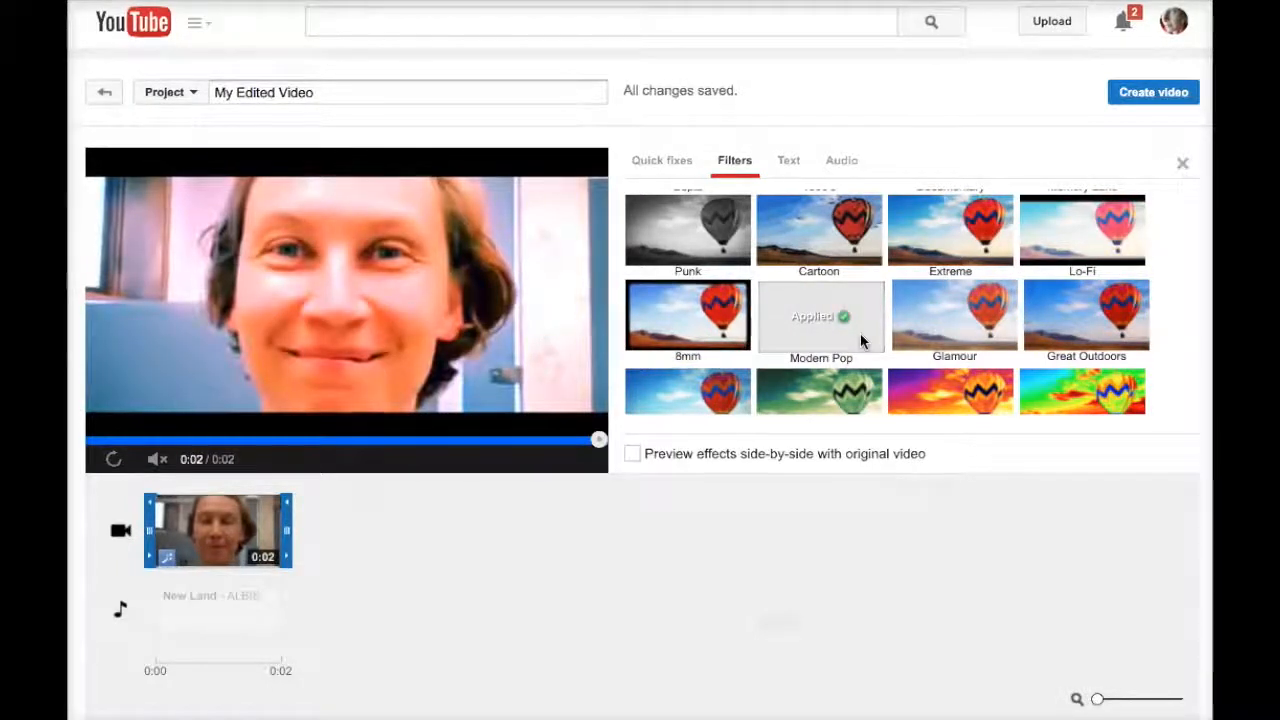
pyautogui.click(790, 161)
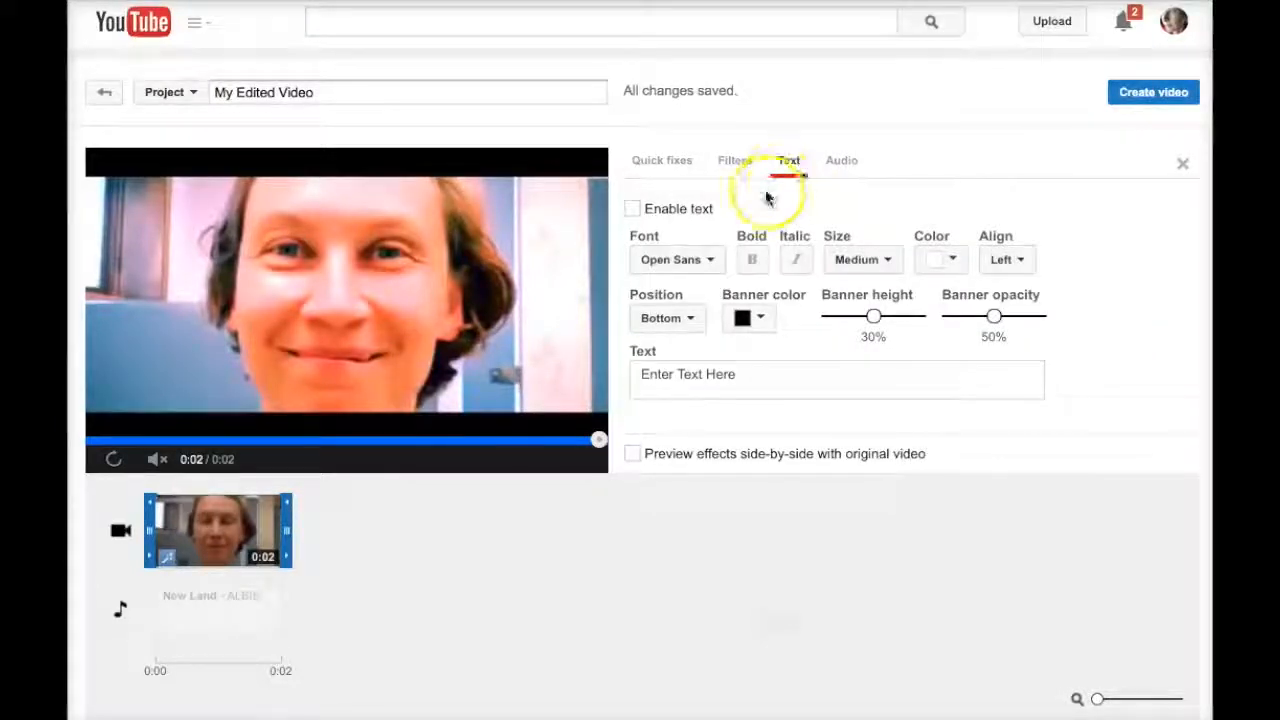
# - Enable a bottom-banner caption with the person's name and close the effects panel
pyautogui.click(633, 209)
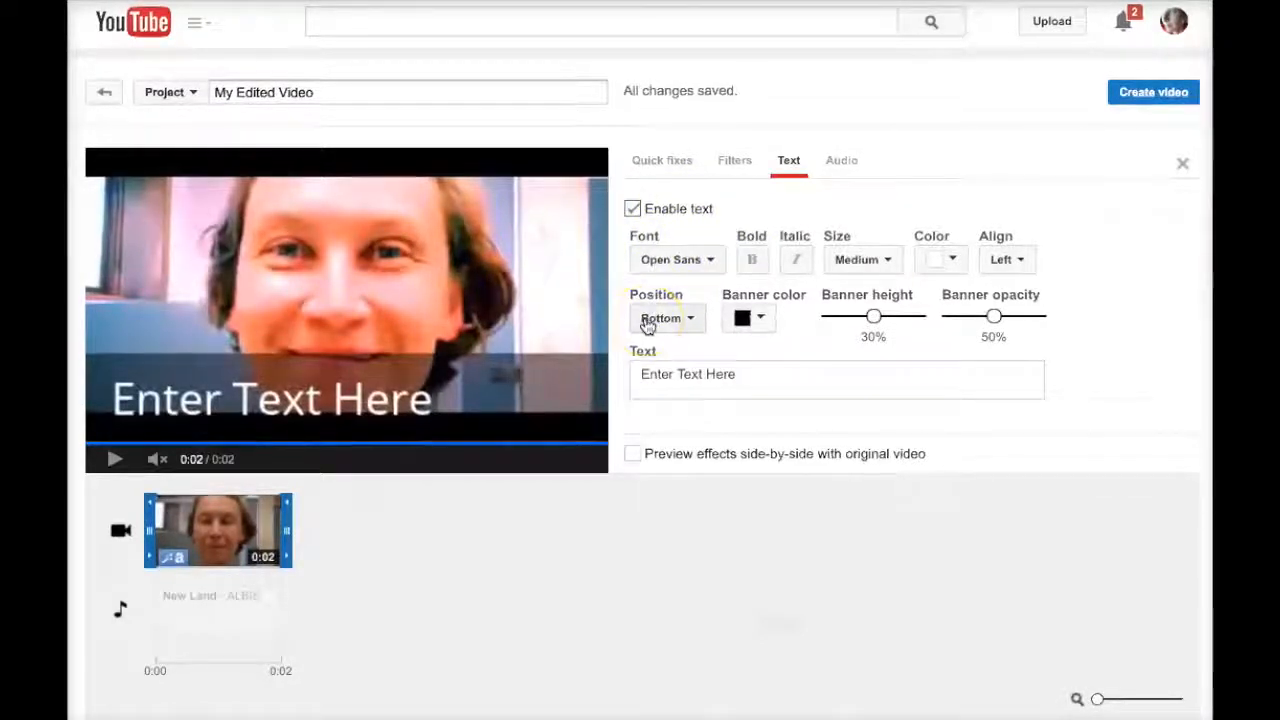
pyautogui.tripleClick(647, 366)
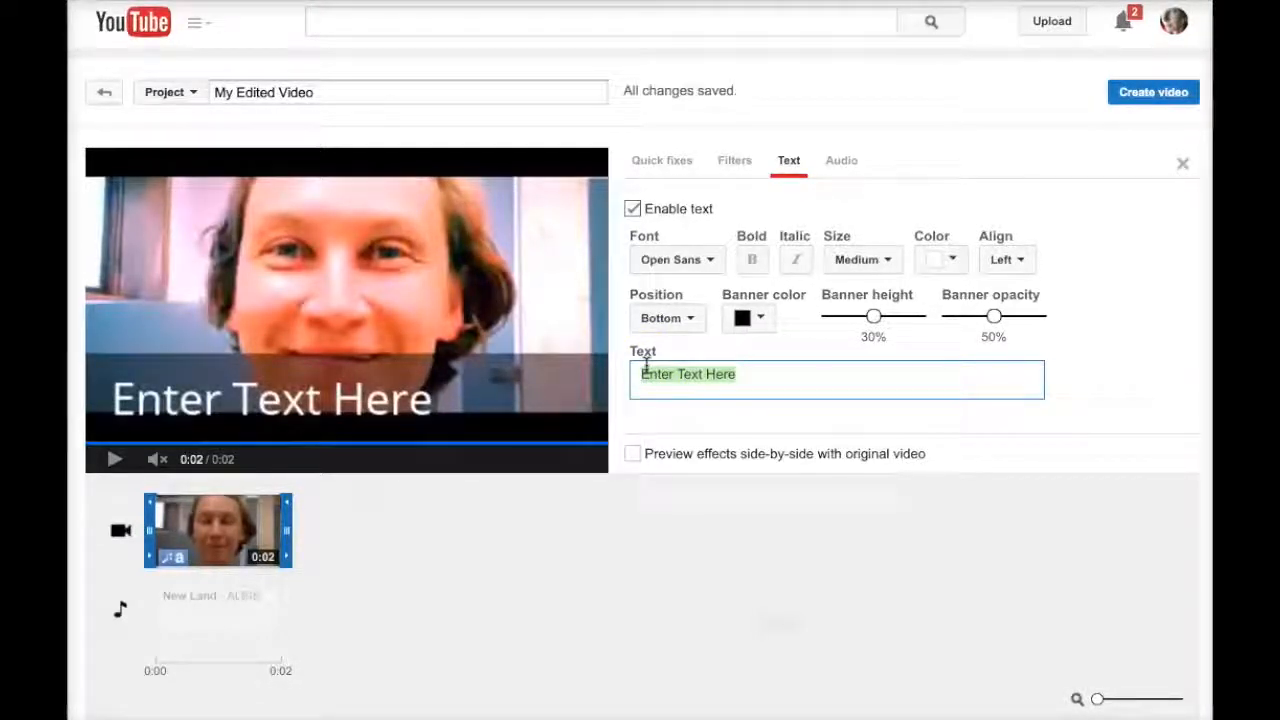
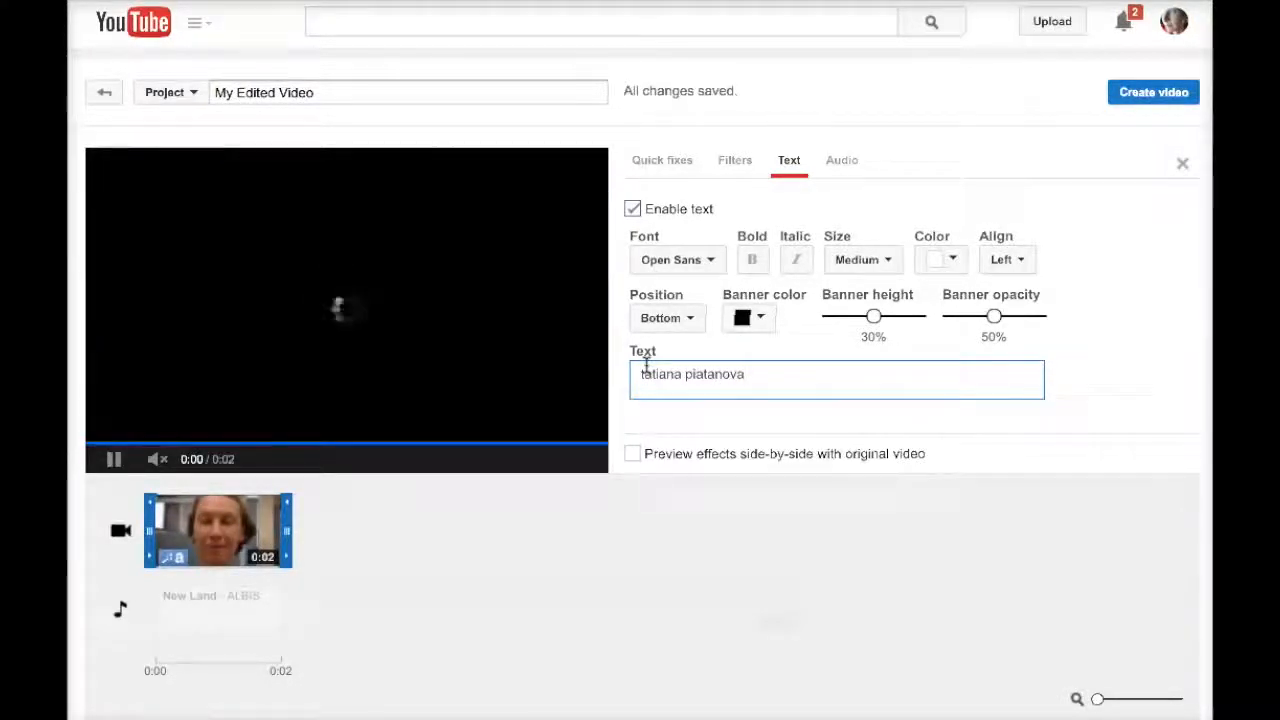
pyautogui.click(1067, 196)
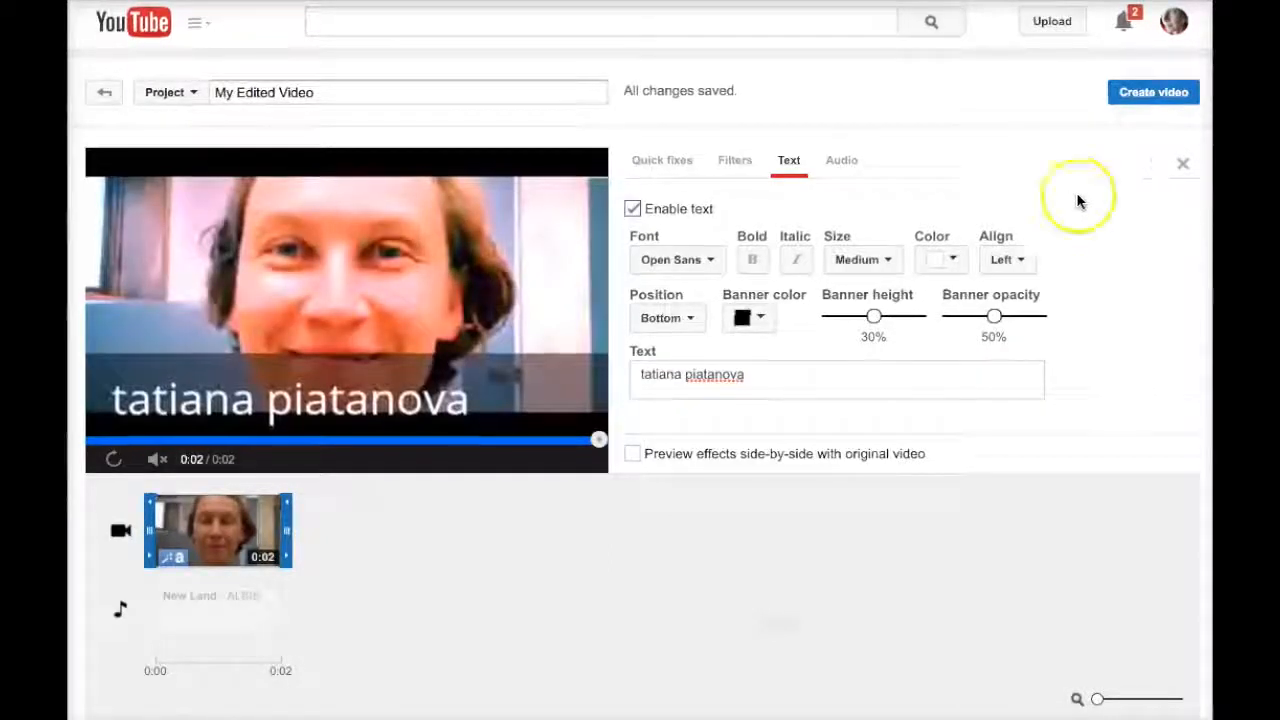
pyautogui.click(1182, 166)
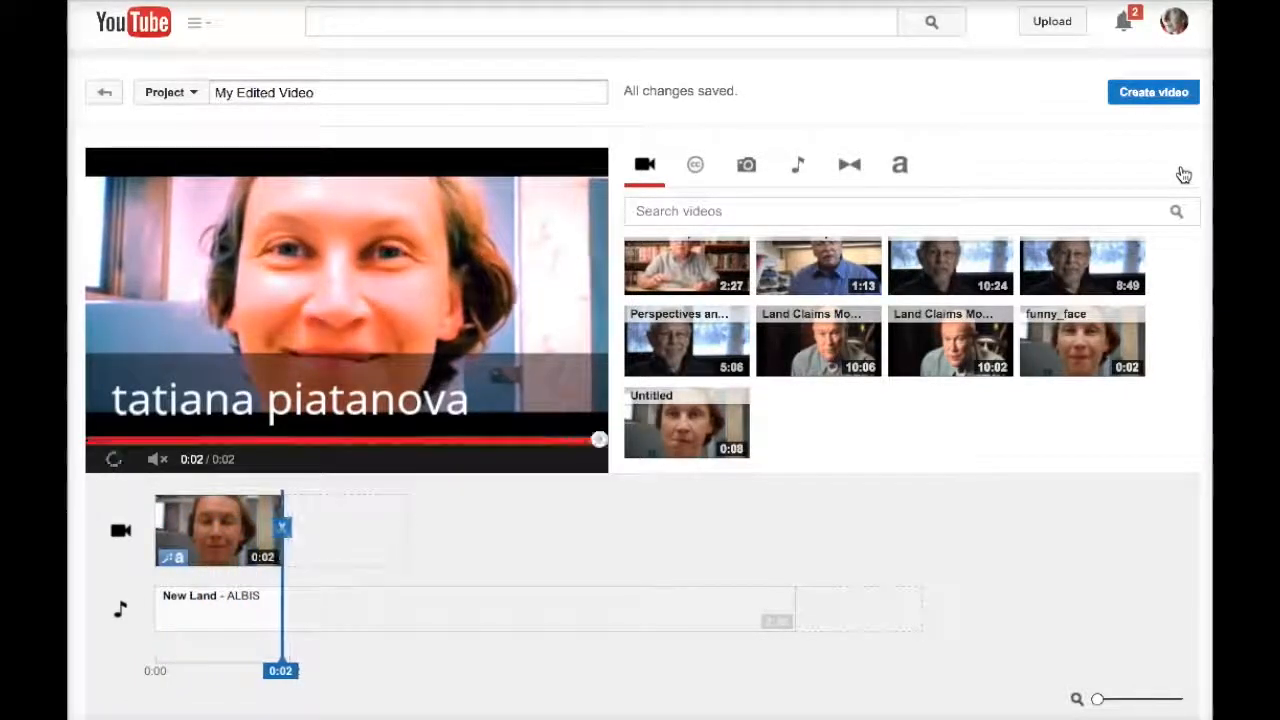
# - Browse the Photos library and the Add more photos dialog tabs, then cancel without importing
pyautogui.click(746, 166)
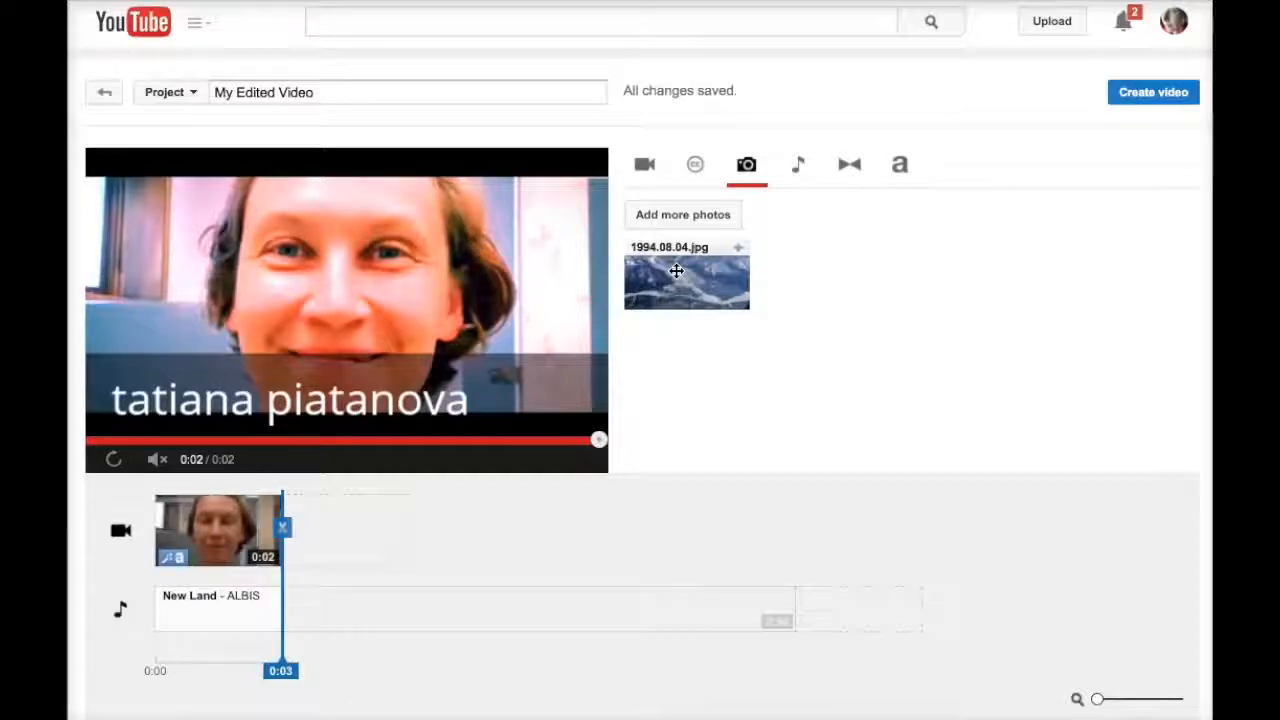
pyautogui.click(672, 218)
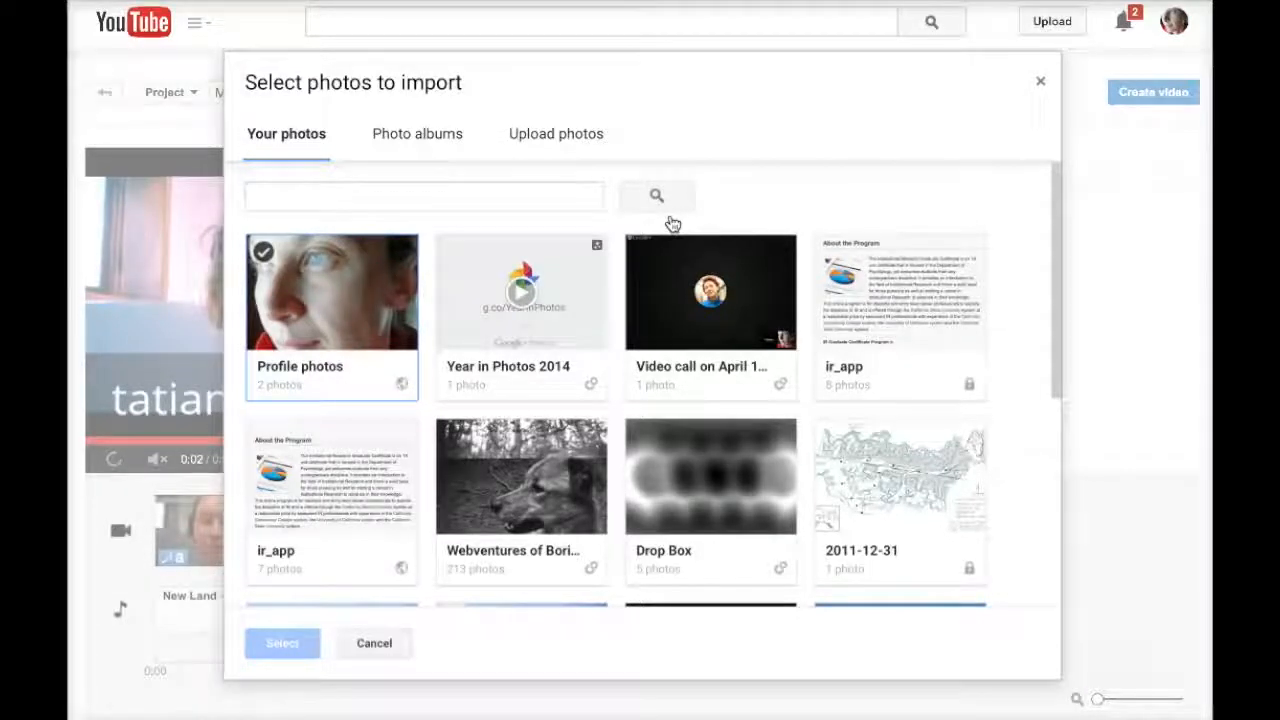
pyautogui.click(557, 136)
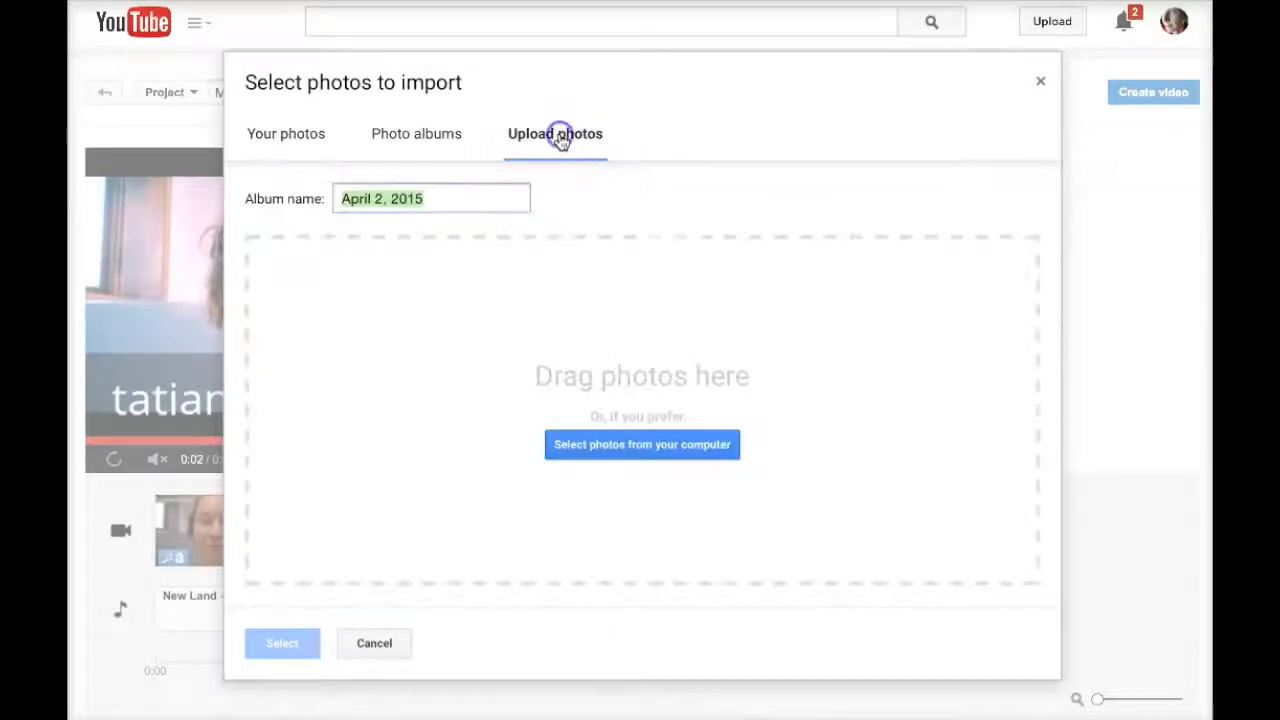
pyautogui.click(288, 134)
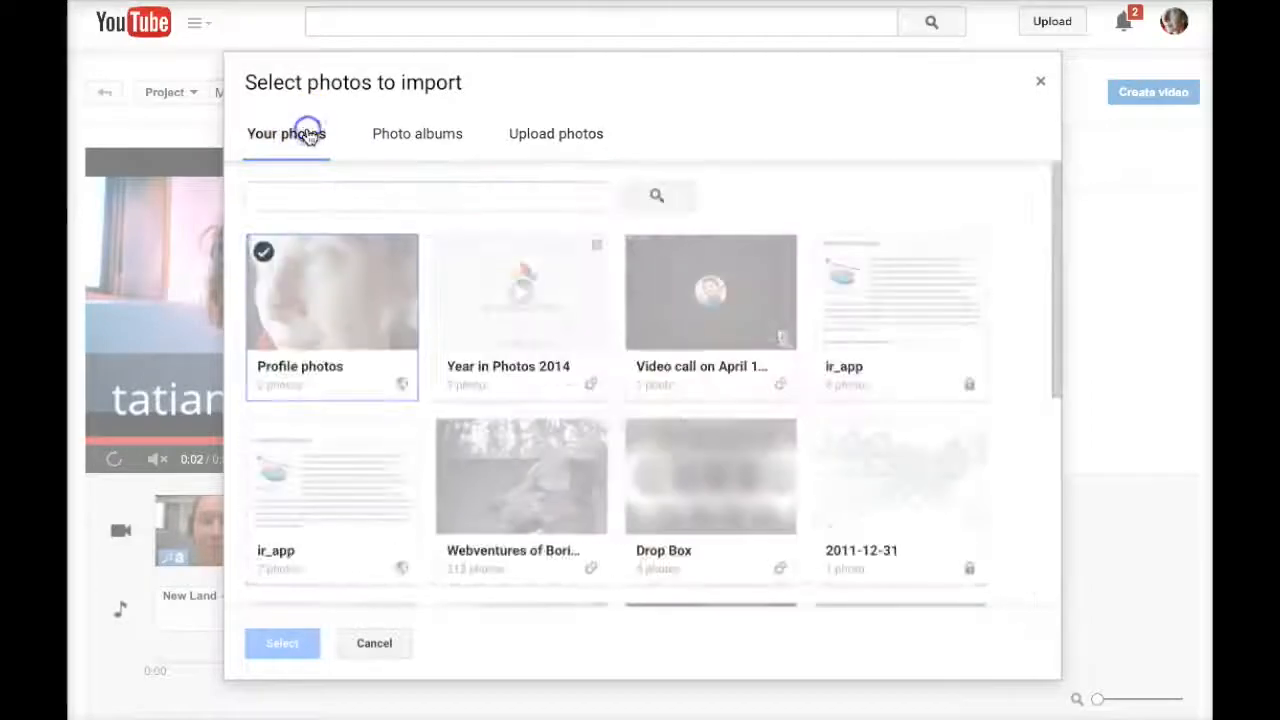
pyautogui.click(390, 143)
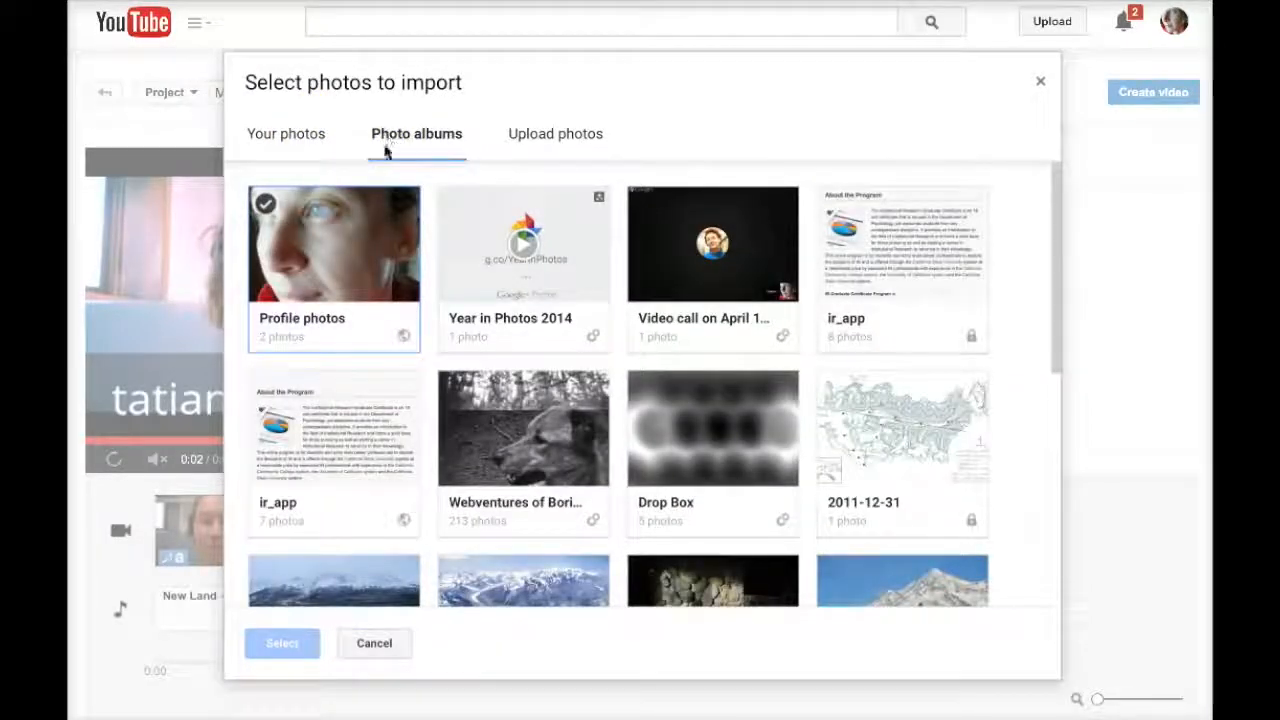
pyautogui.click(368, 646)
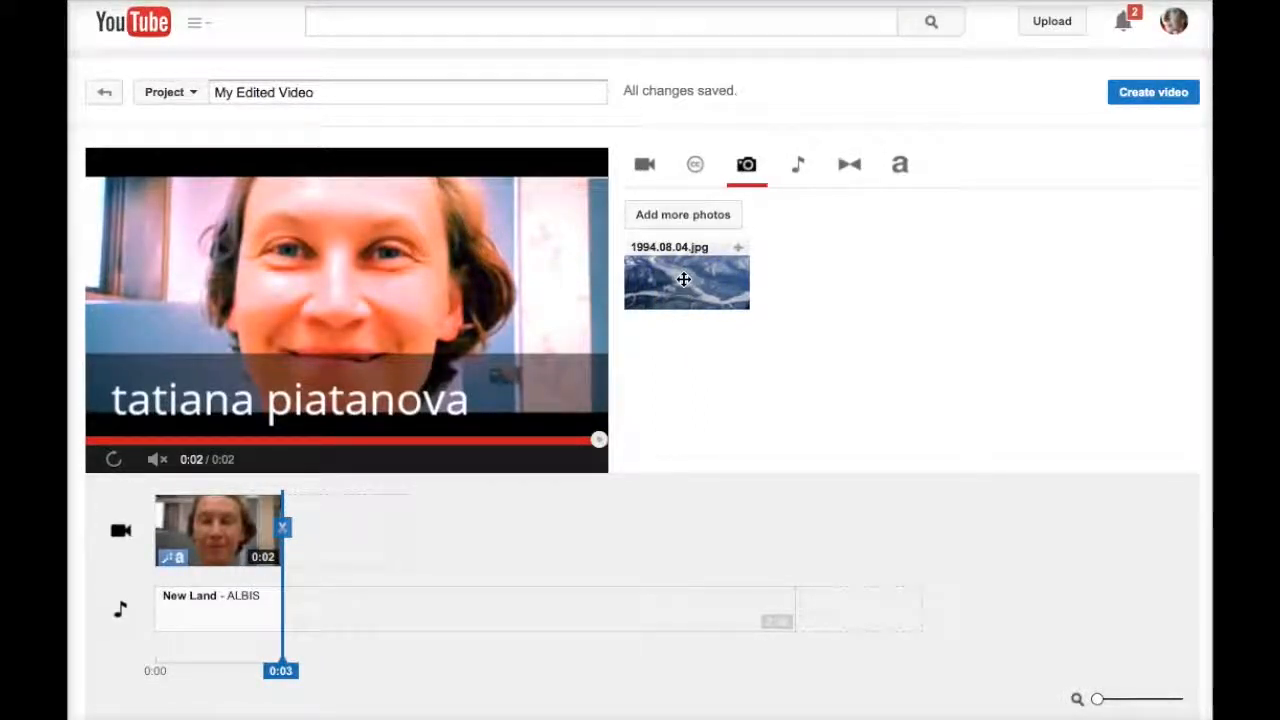
# - Place 1994.08.04.jpg at the timeline start as a 5-second still before the face clip
pyautogui.moveTo(684, 279); pyautogui.dragTo(158, 532)
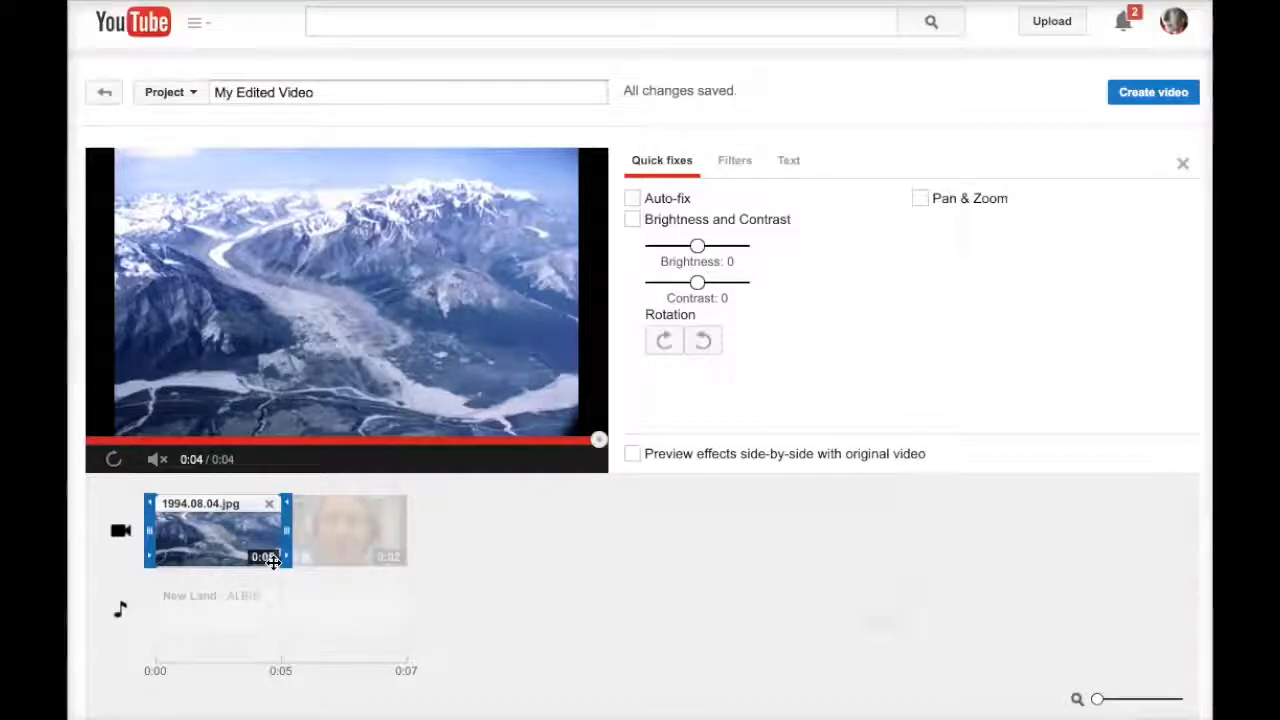
pyautogui.moveTo(285, 529); pyautogui.dragTo(204, 536)
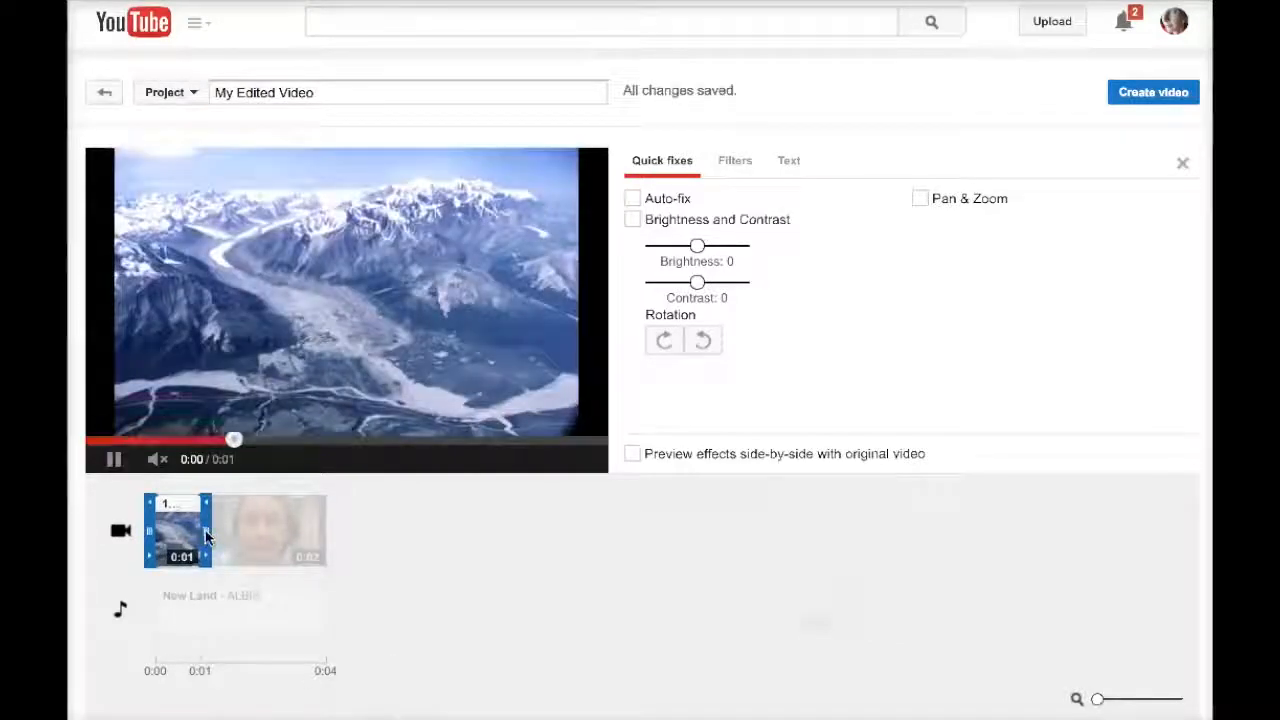
pyautogui.moveTo(206, 537); pyautogui.dragTo(270, 540)
pyautogui.click(983, 228)
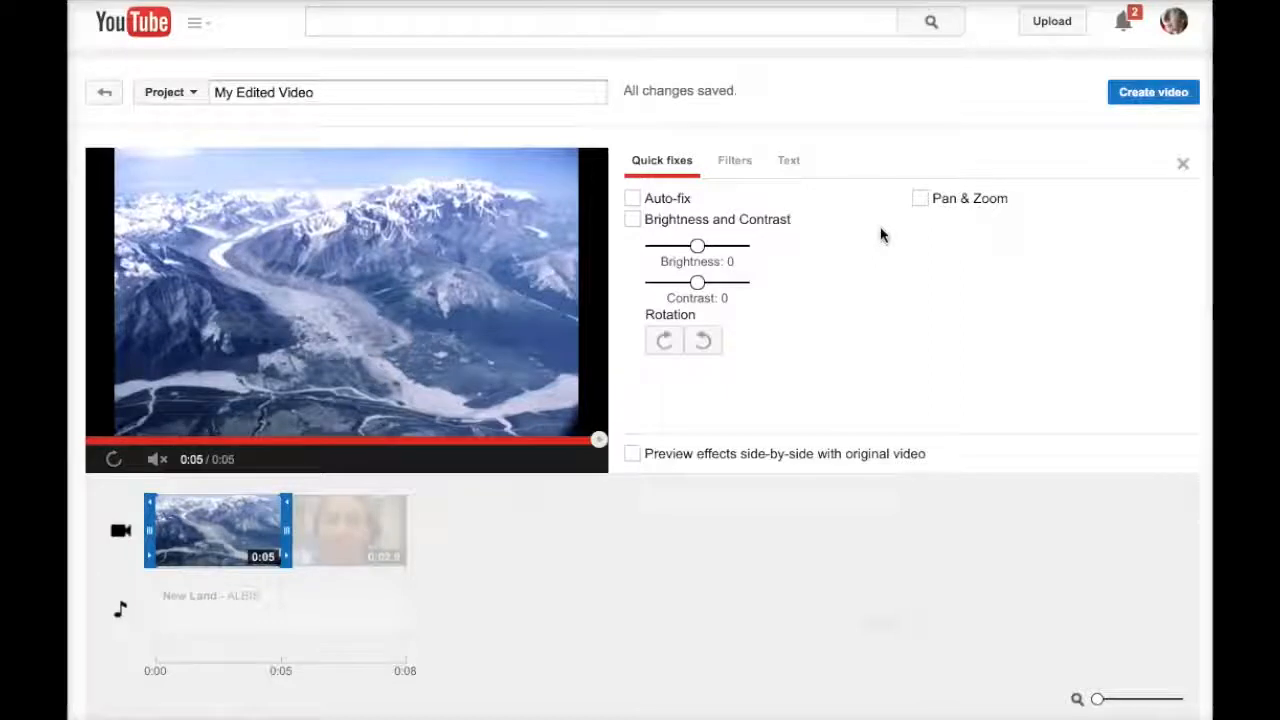
pyautogui.click(1182, 163)
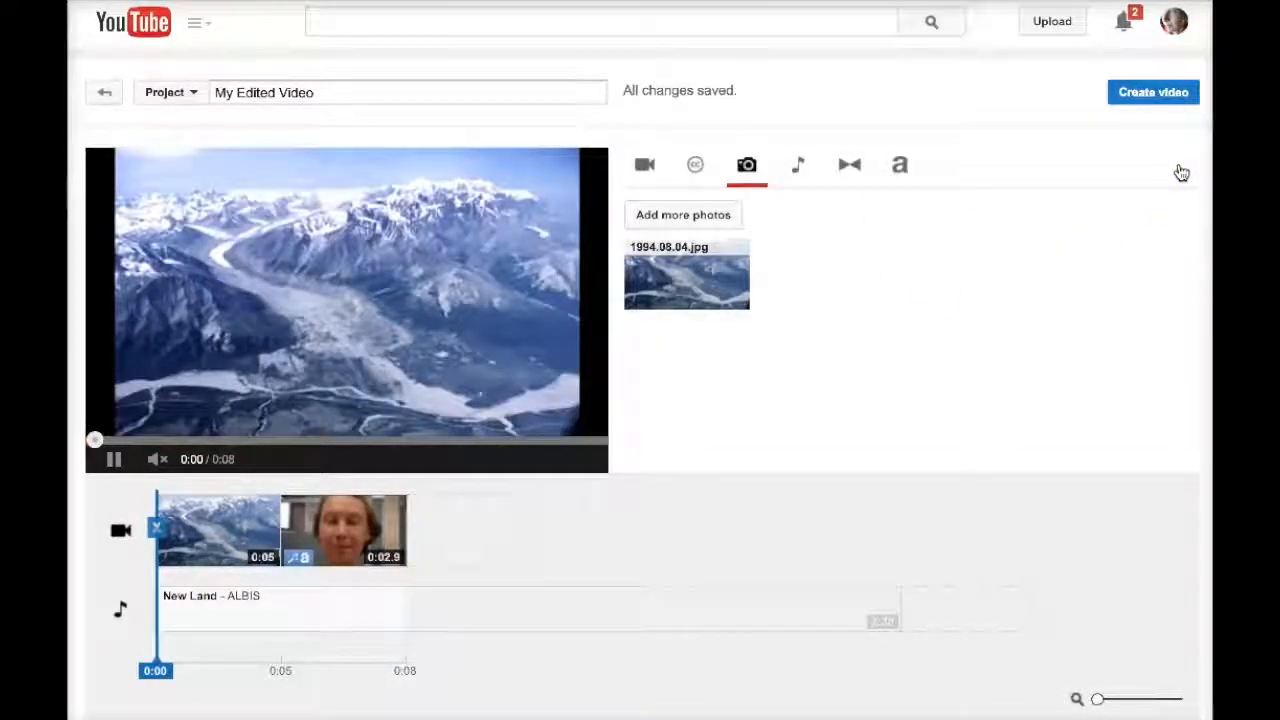
# - Add the 2:30 'New Land' track by ALBIS from the Audio library as background music
pyautogui.click(799, 170)
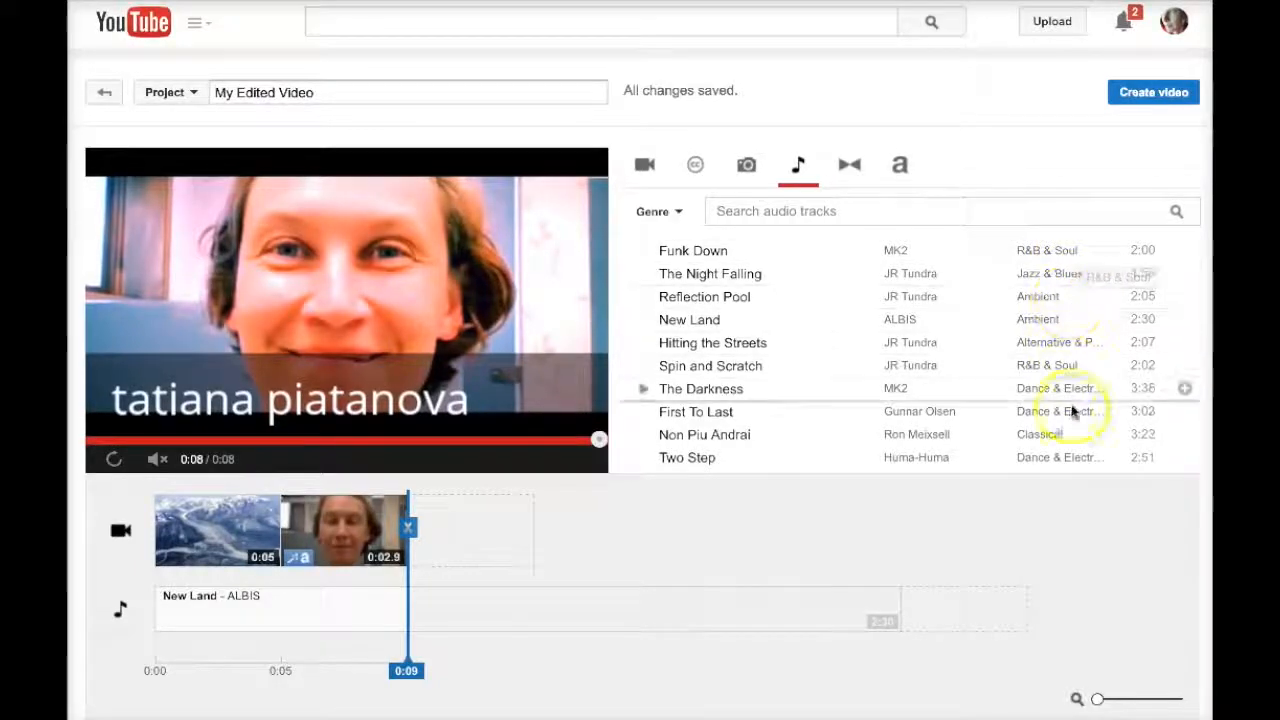
pyautogui.scroll(-1, 1068, 400)
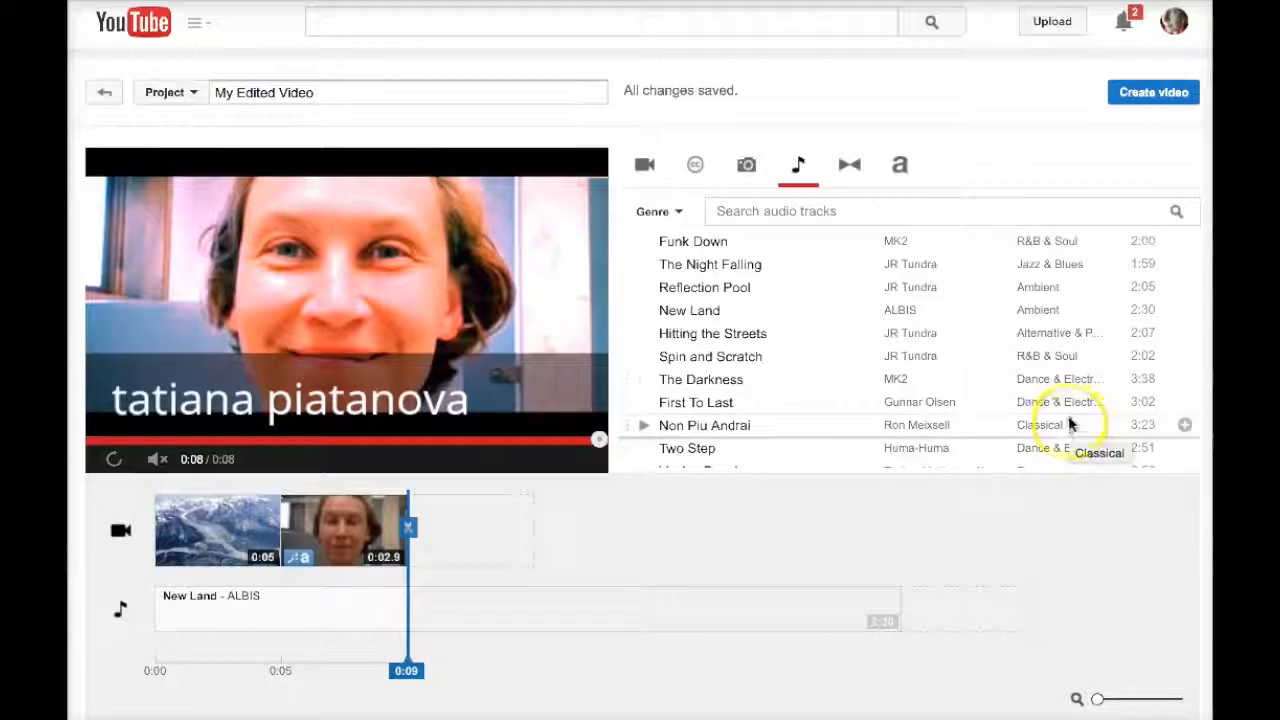
pyautogui.click(711, 311)
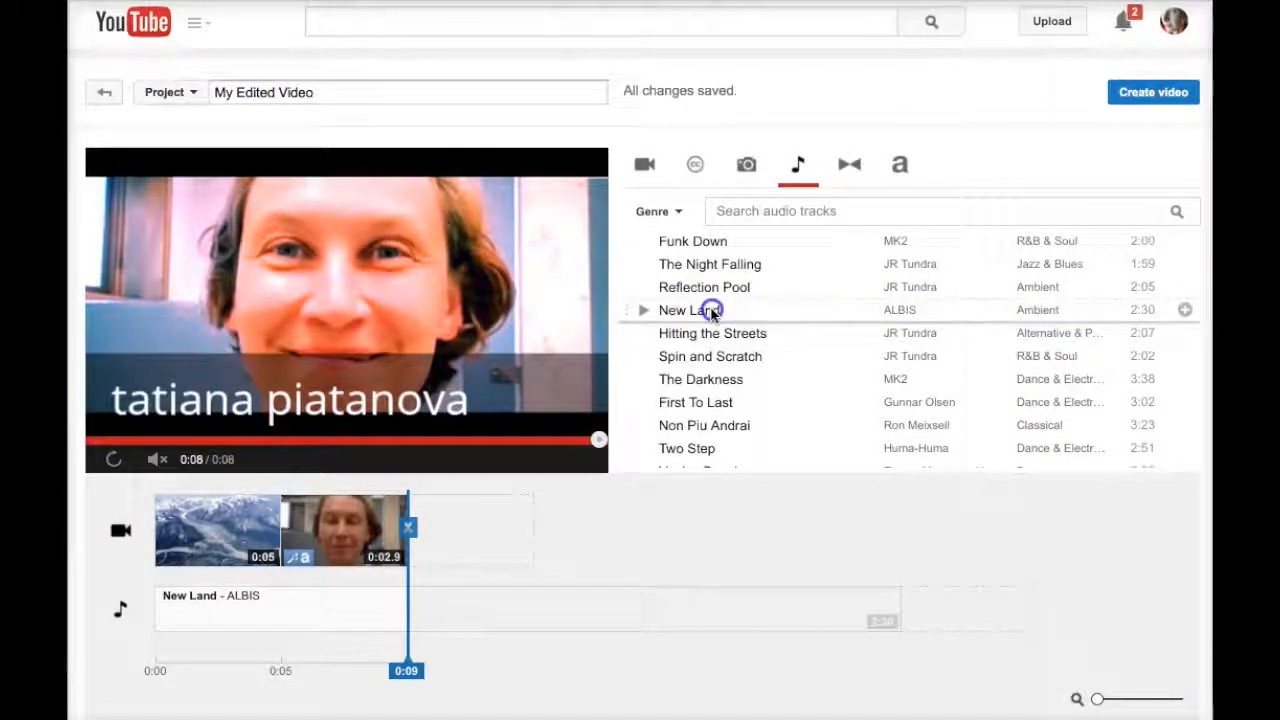
pyautogui.click(1185, 312)
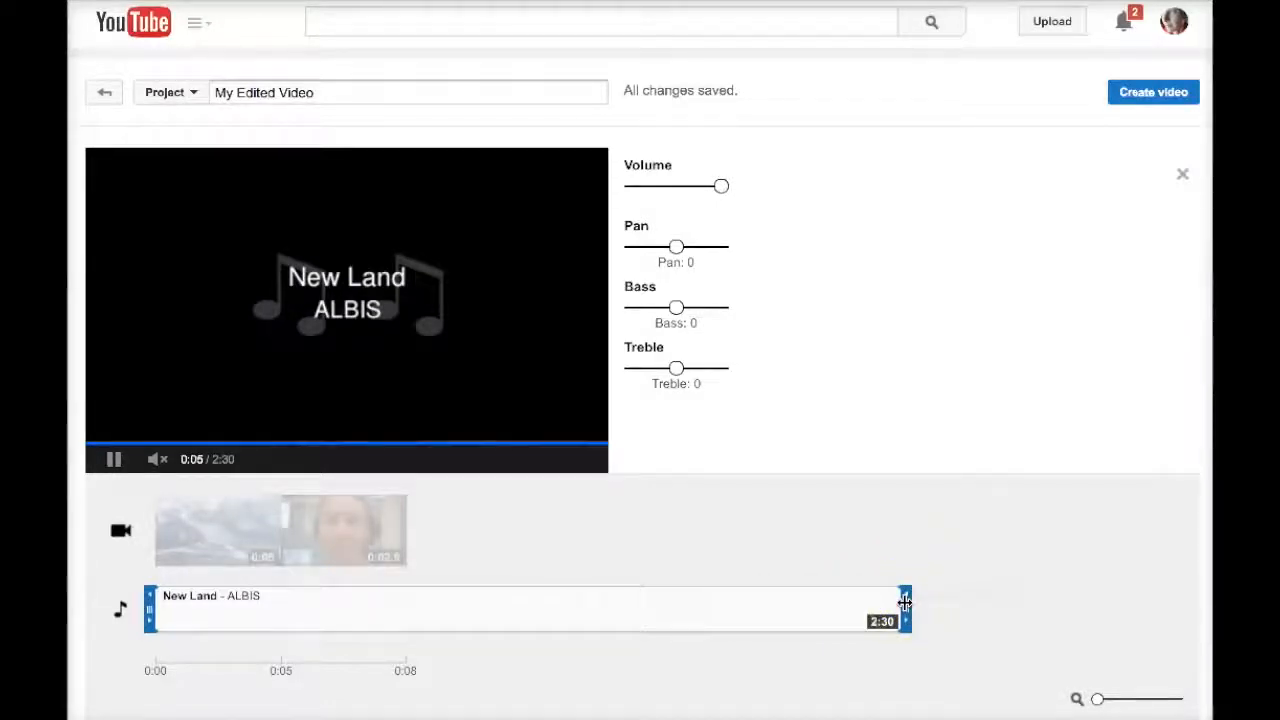
# - Trim the New Land audio clip to 0:10 and close its audio settings
pyautogui.moveTo(905, 603); pyautogui.dragTo(418, 654)
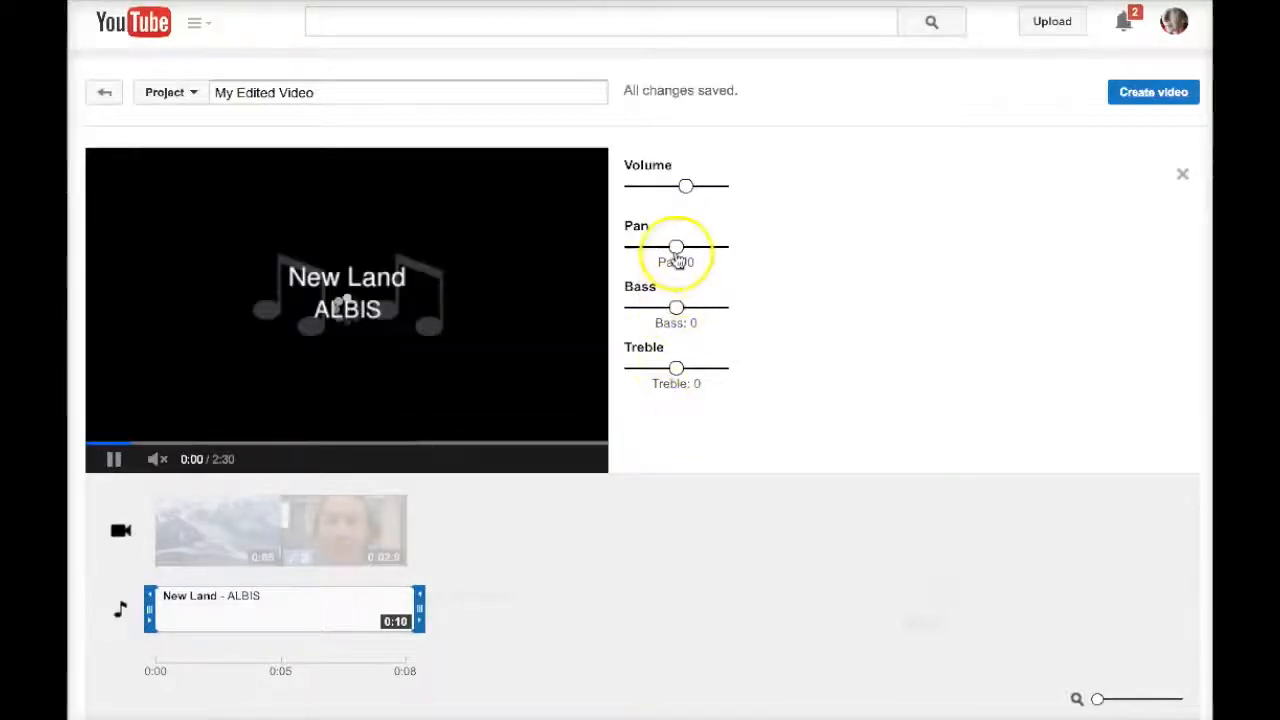
pyautogui.click(834, 634)
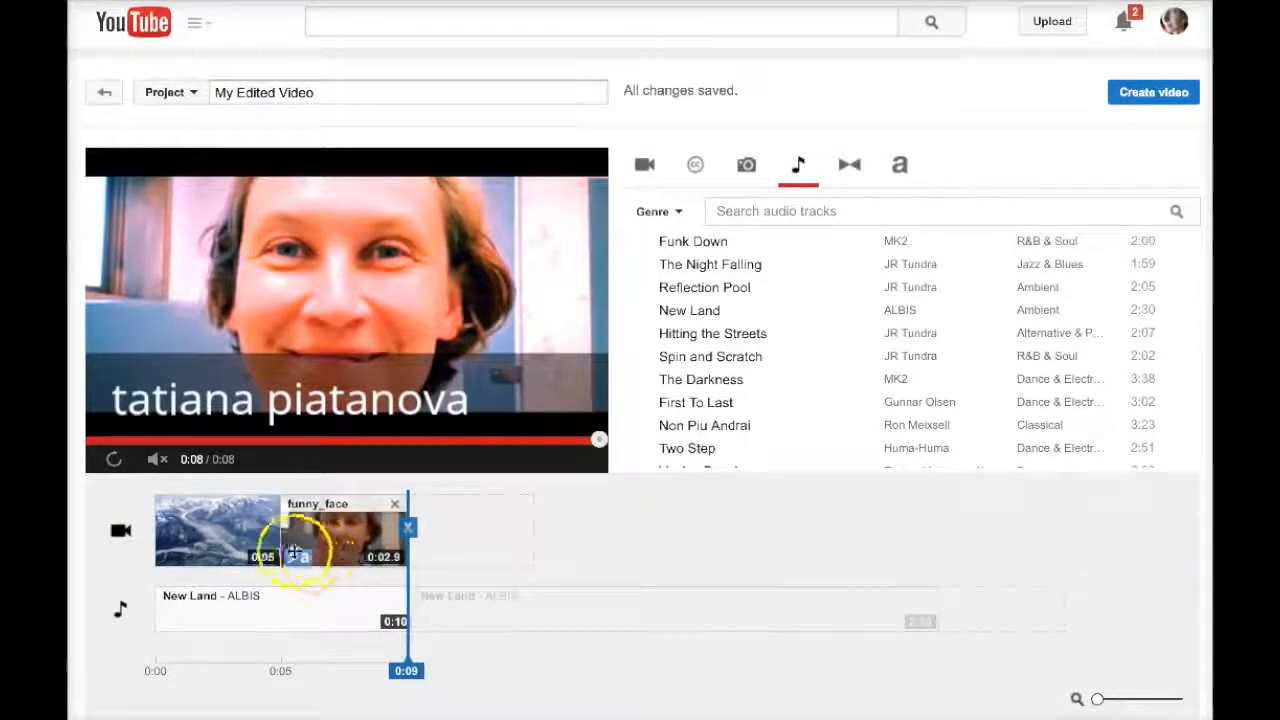
# - Insert the Color fade transition between the mountain photo and the face clip
pyautogui.click(850, 170)
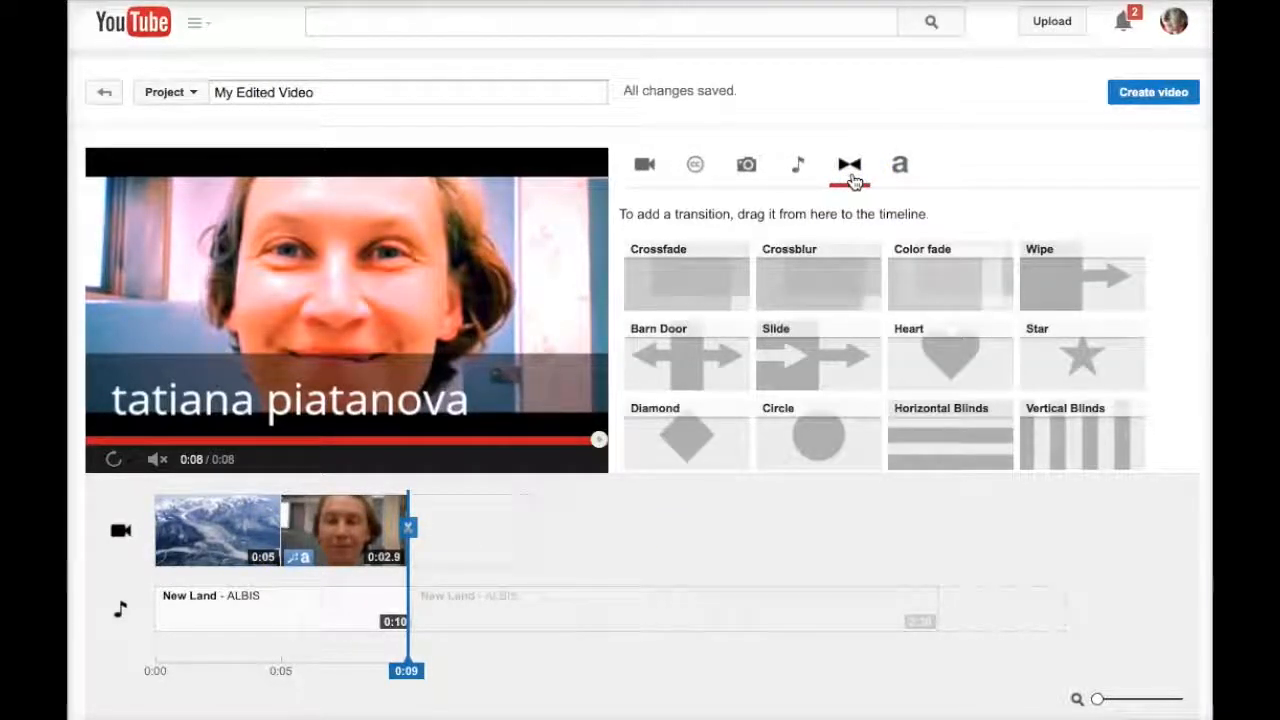
pyautogui.scroll(-2, 908, 408)
pyautogui.scroll(2, 911, 408)
pyautogui.scroll(1, 911, 408)
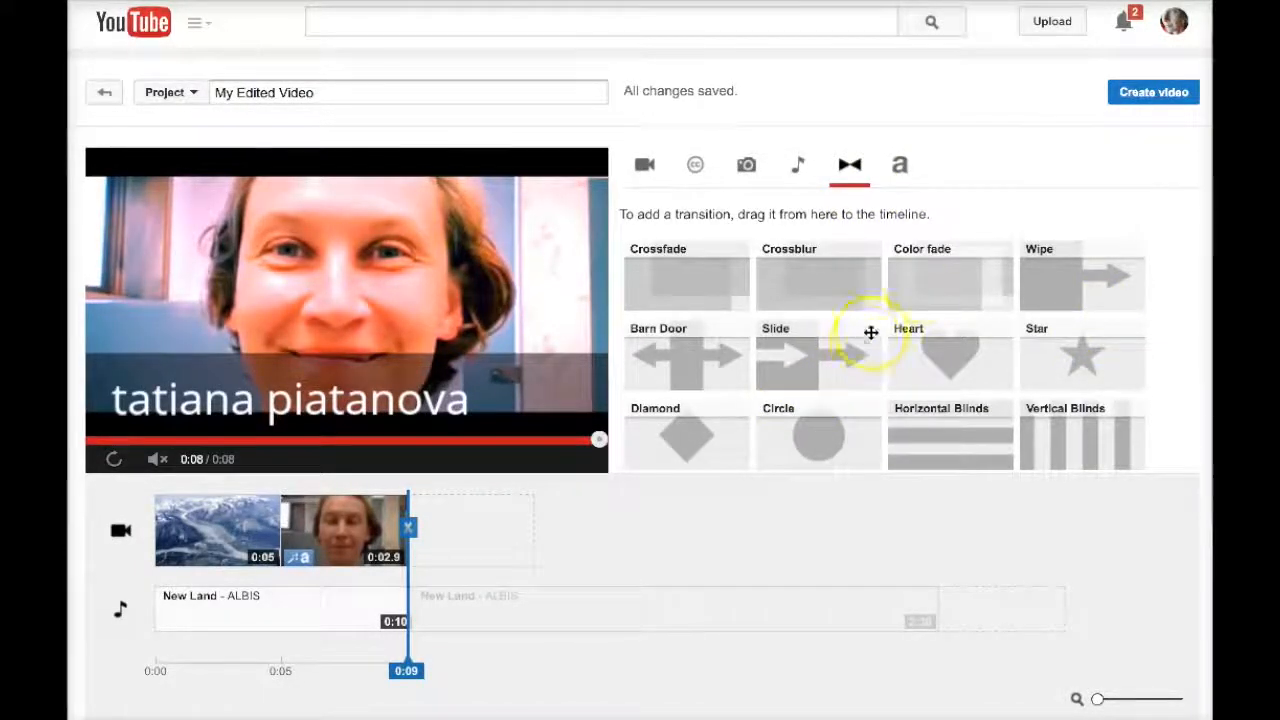
pyautogui.moveTo(920, 283); pyautogui.dragTo(290, 553)
pyautogui.click(566, 592)
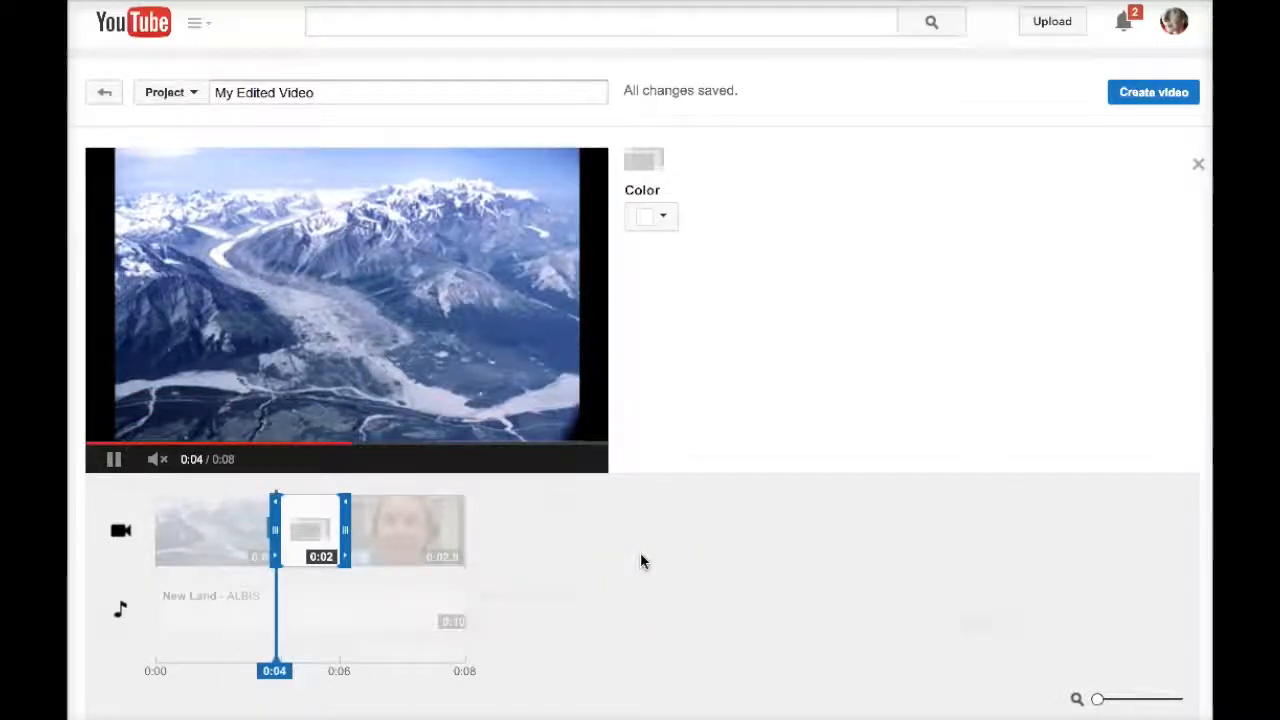
# - Shorten the color fade to 0:01 and set its color to light purple
pyautogui.click(700, 538)
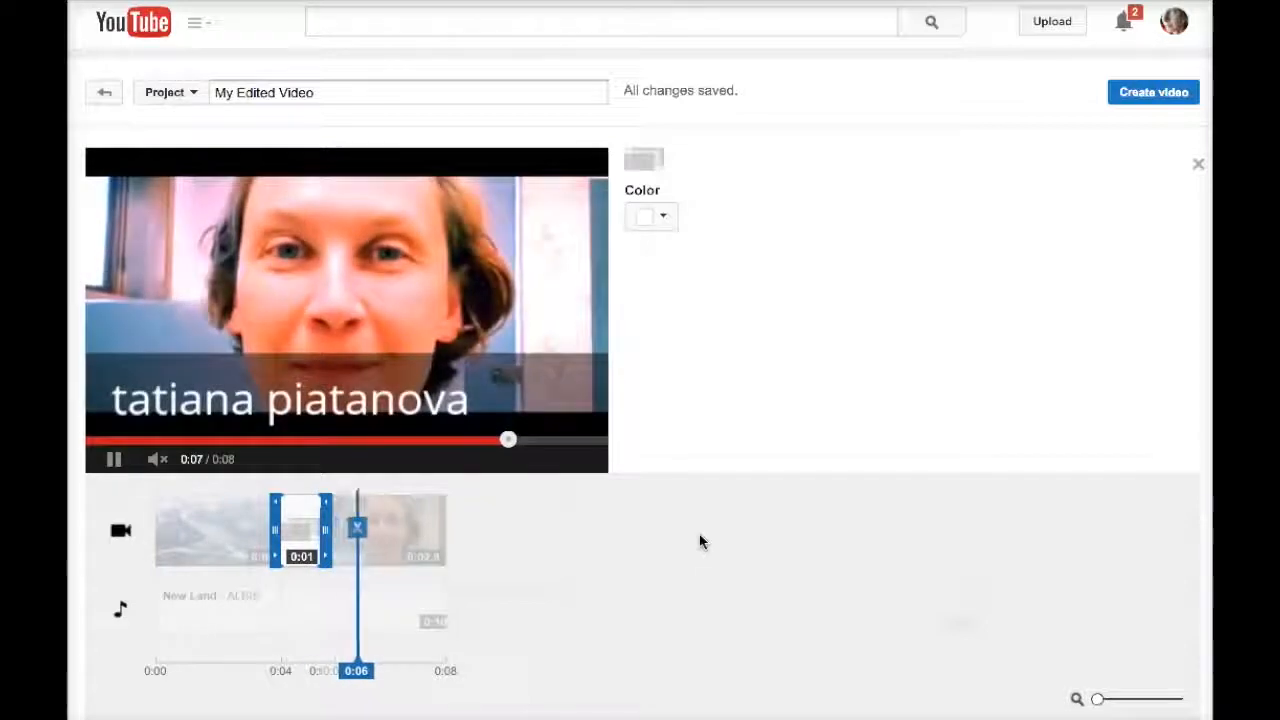
pyautogui.click(665, 220)
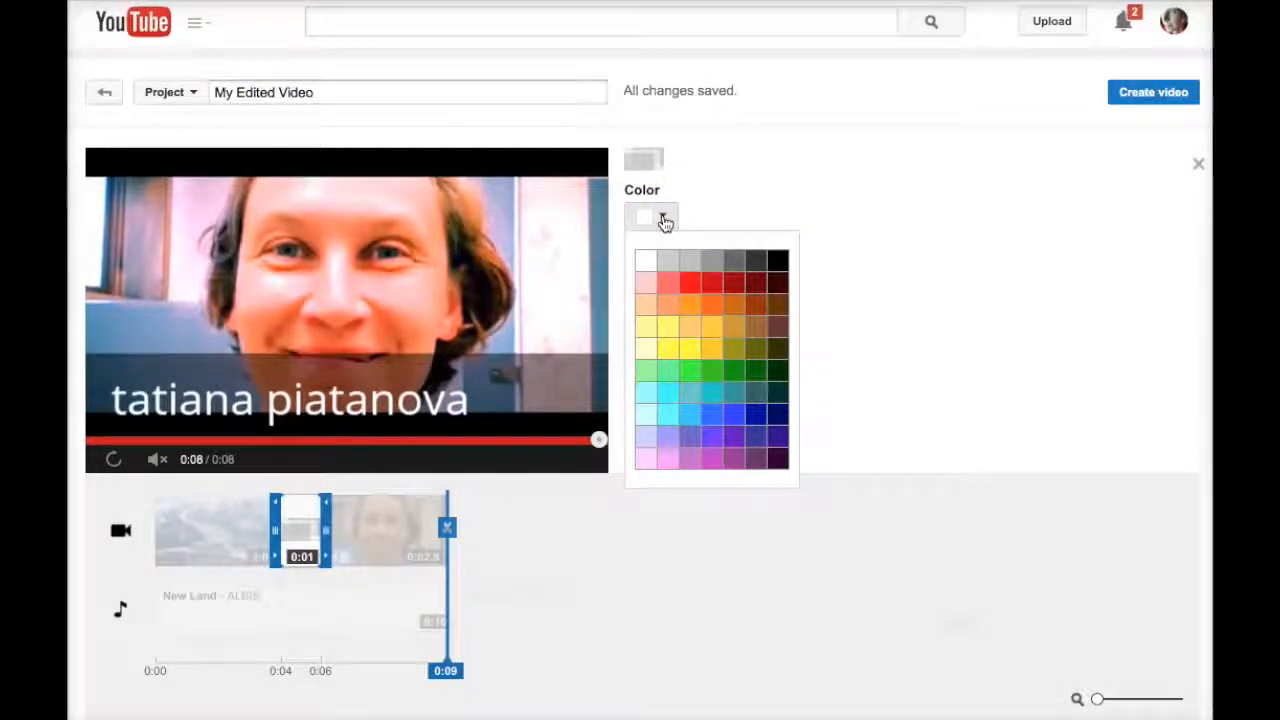
pyautogui.click(669, 438)
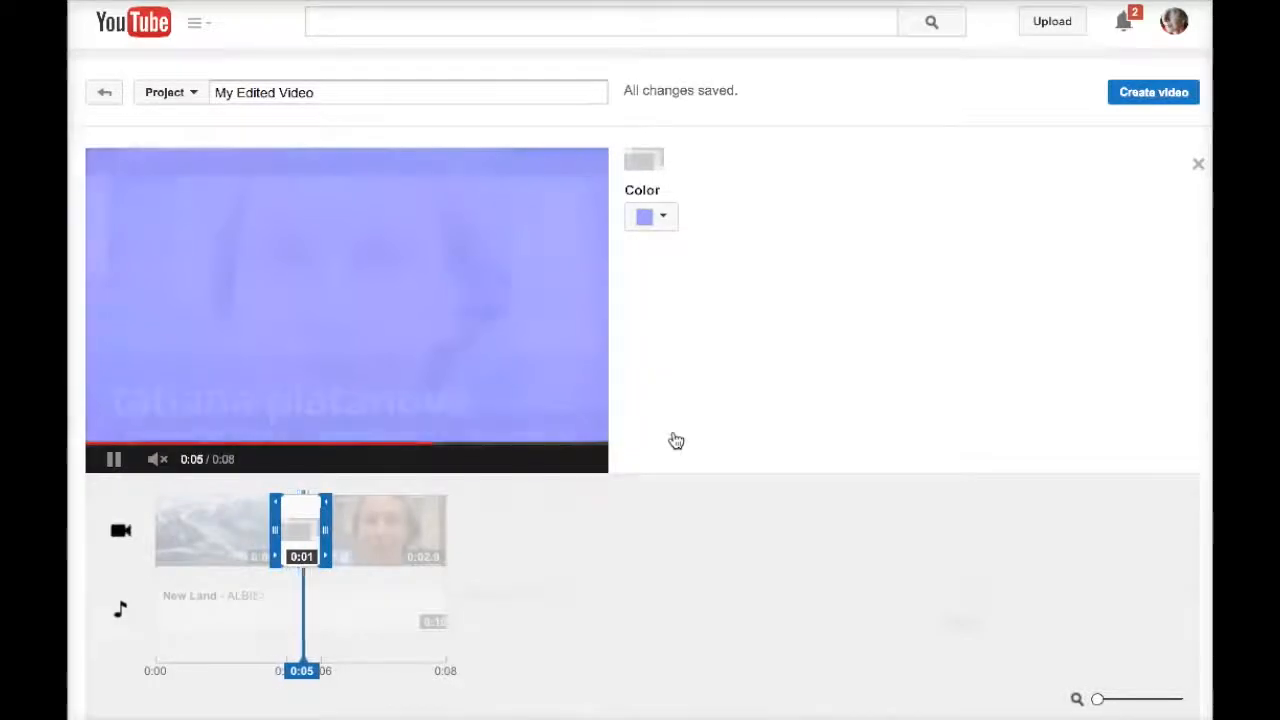
pyautogui.click(901, 168)
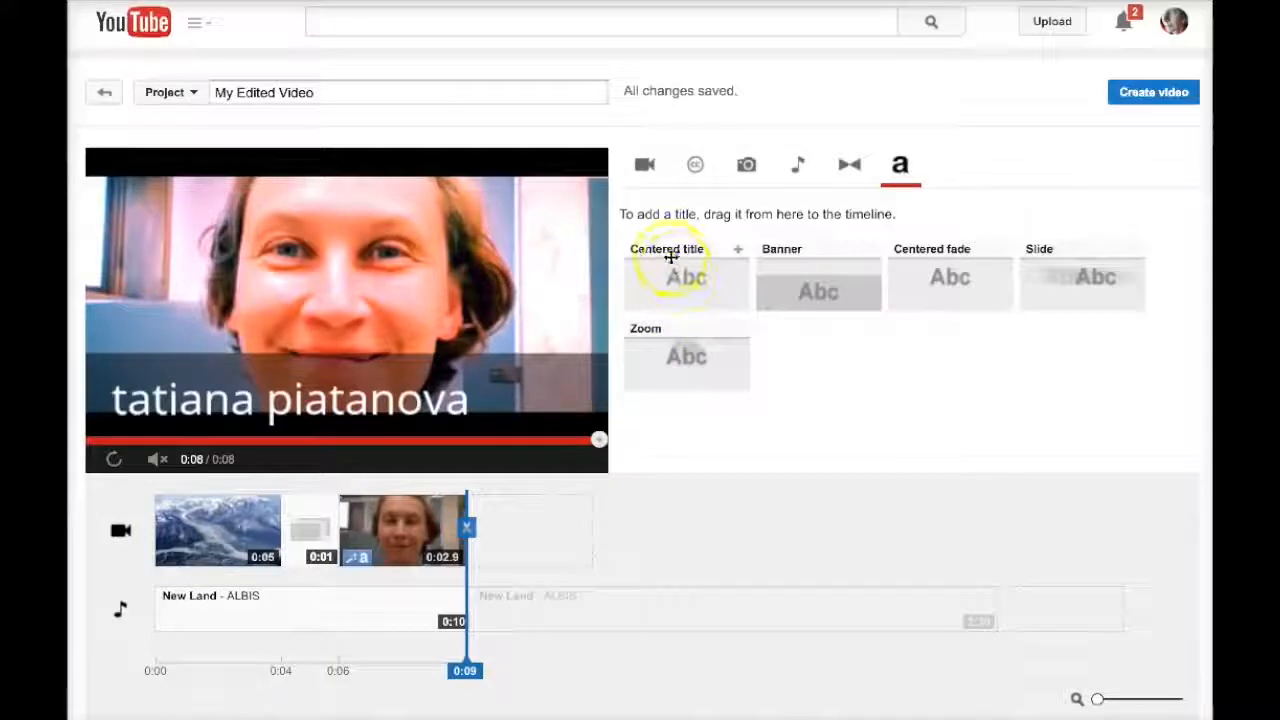
# - Add a Centered title at the timeline start reading 'my first video' with pink background
pyautogui.moveTo(668, 252); pyautogui.dragTo(157, 525)
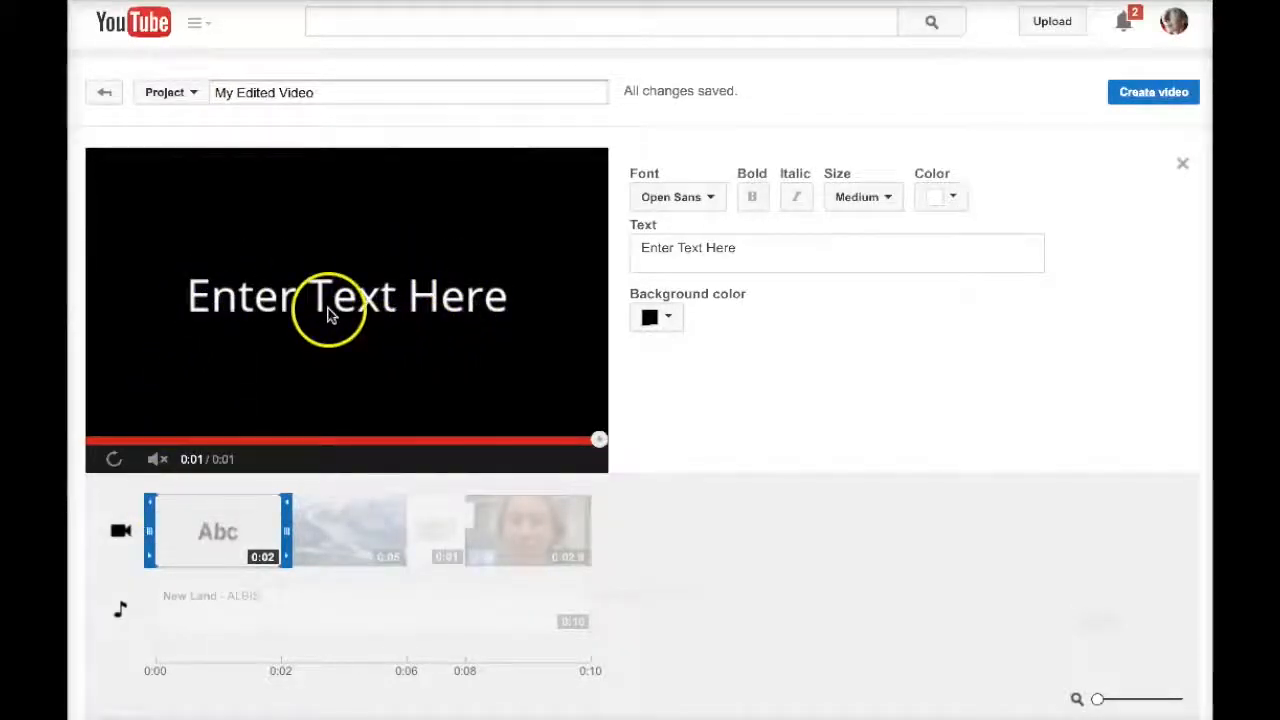
pyautogui.click(703, 257)
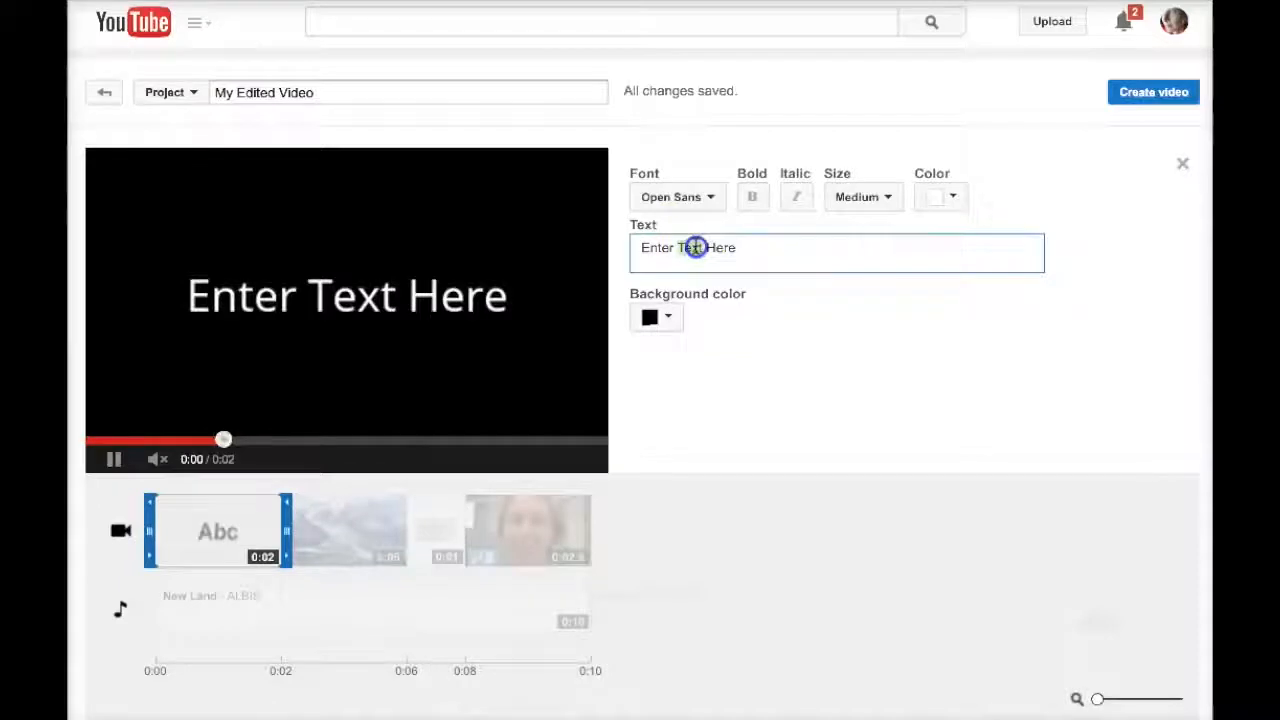
pyautogui.tripleClick(695, 248)
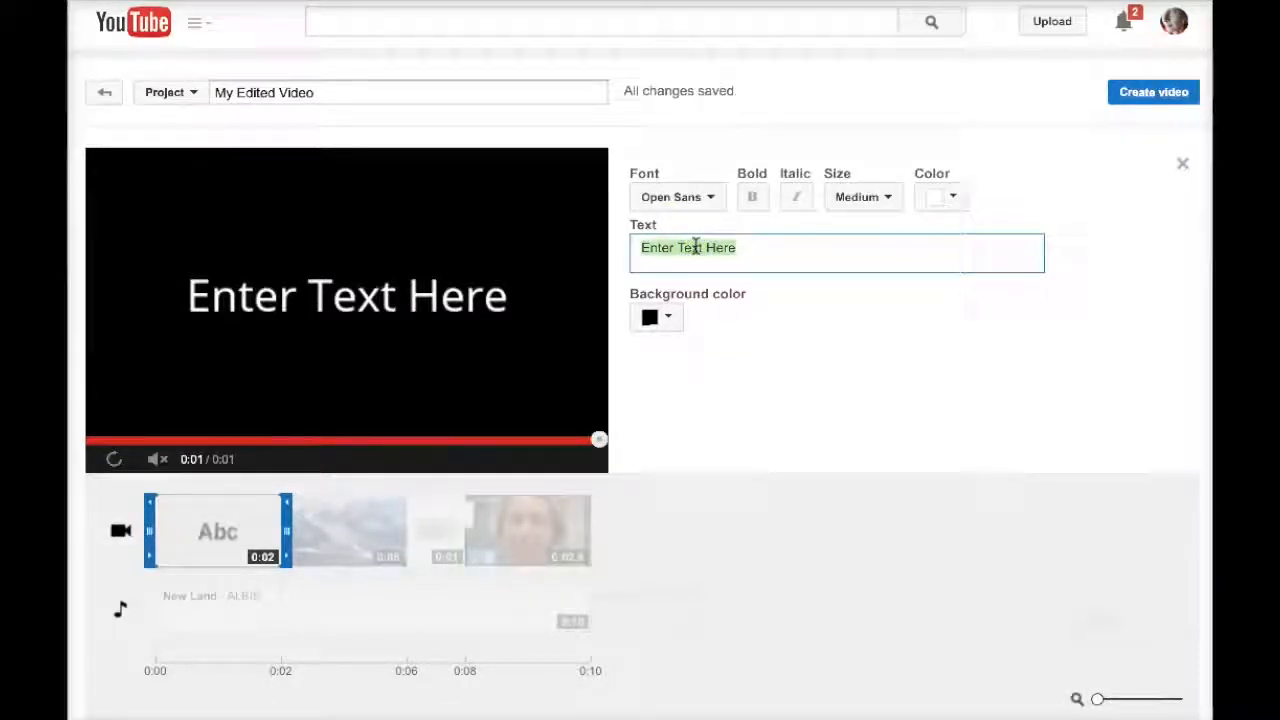
pyautogui.write('my')
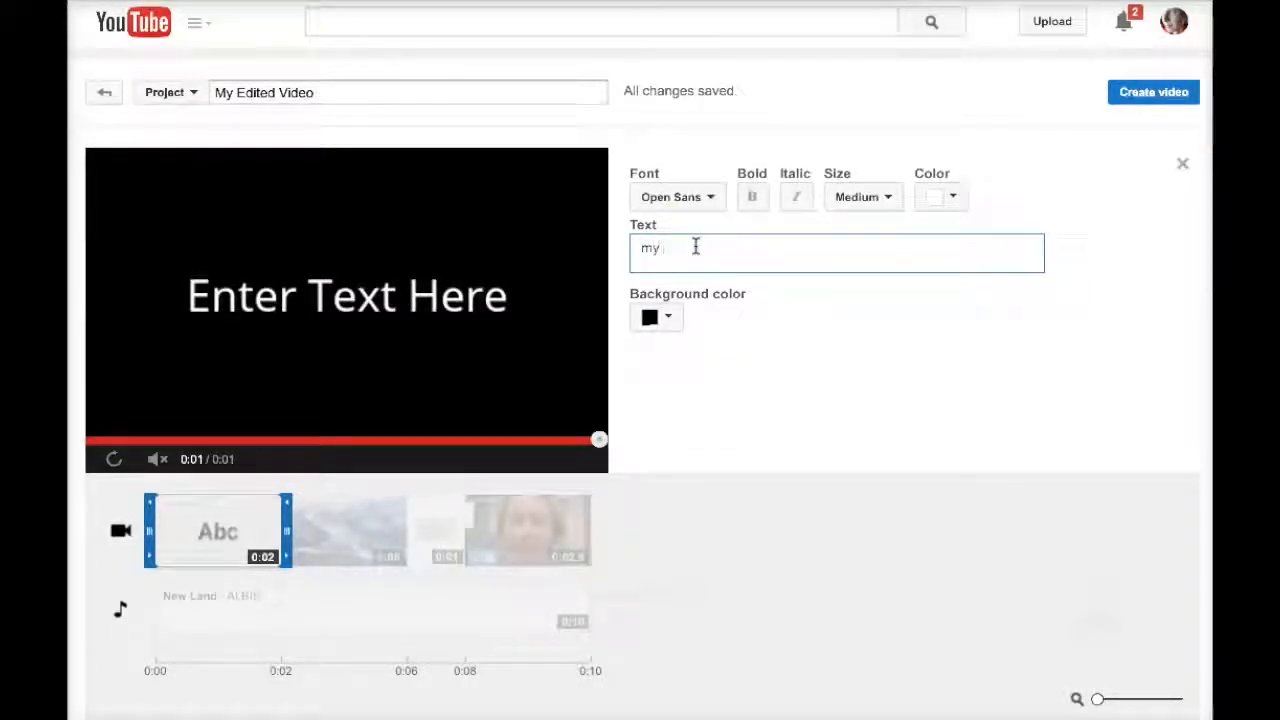
pyautogui.write(' first video')
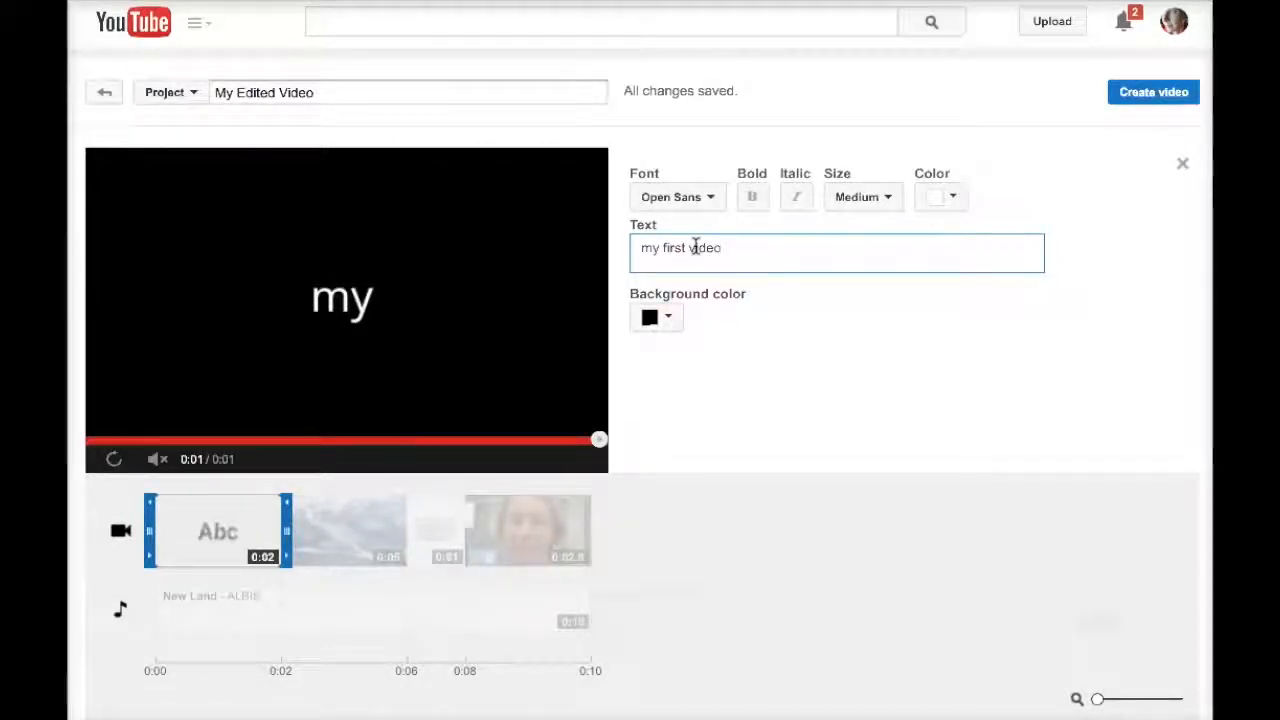
pyautogui.click(674, 319)
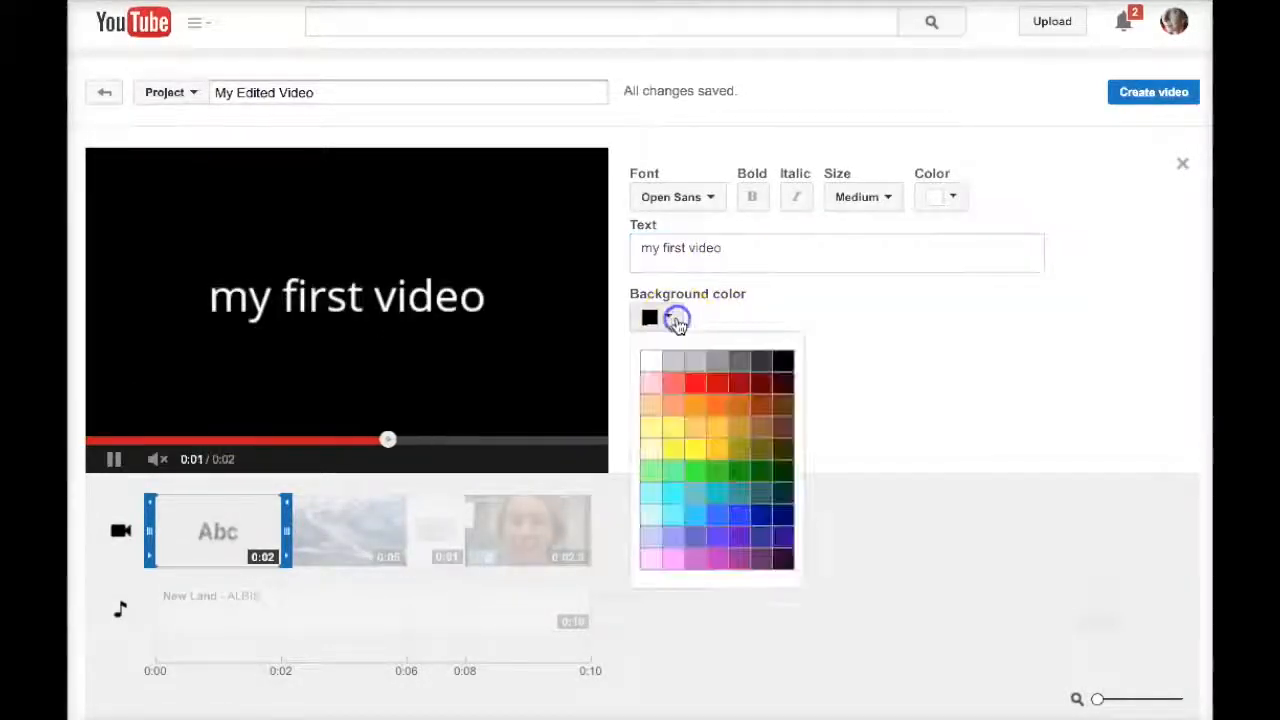
pyautogui.click(697, 561)
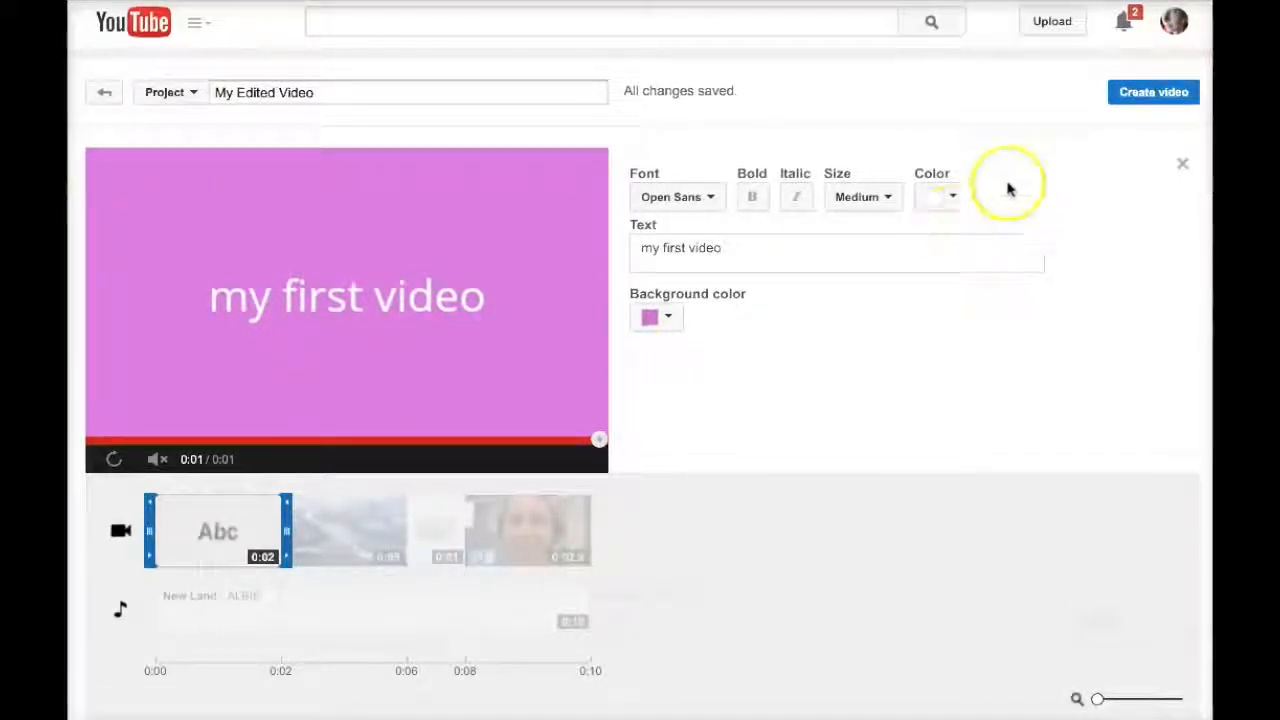
pyautogui.click(1179, 168)
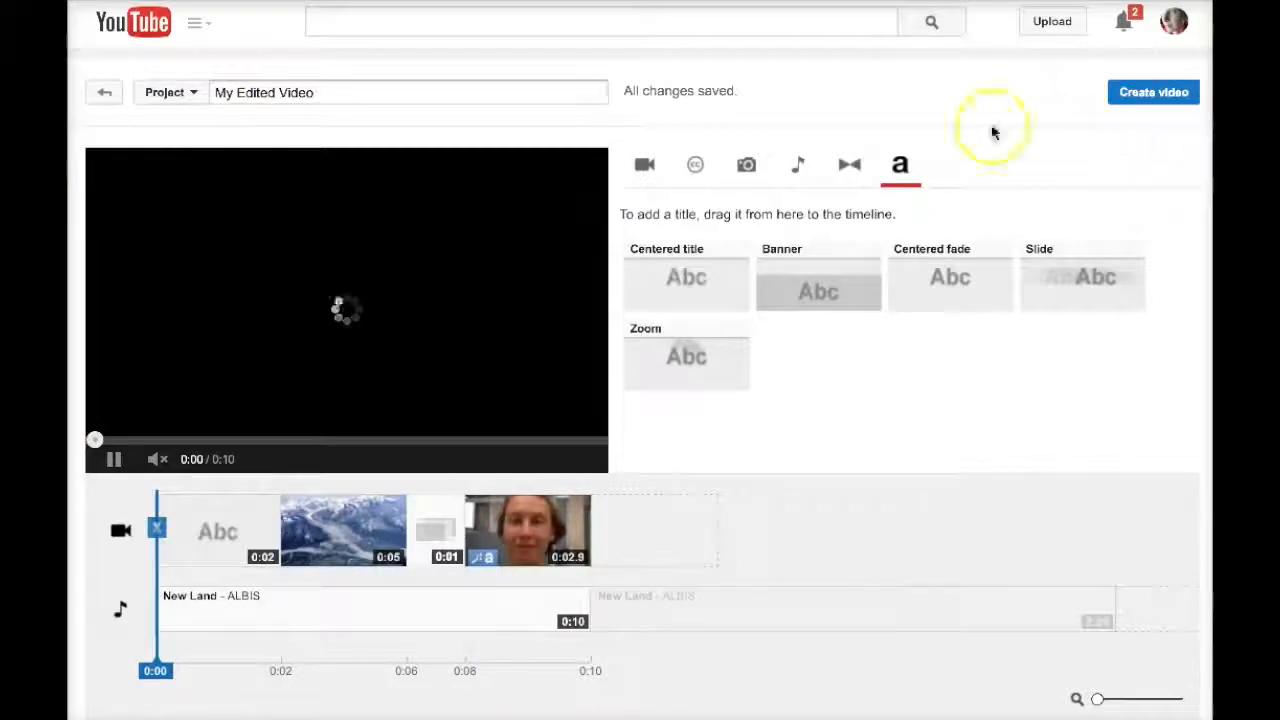
# - Insert a Heart transition between the 'my first video' title and the mountain photo, then replay the preview
pyautogui.click(849, 163)
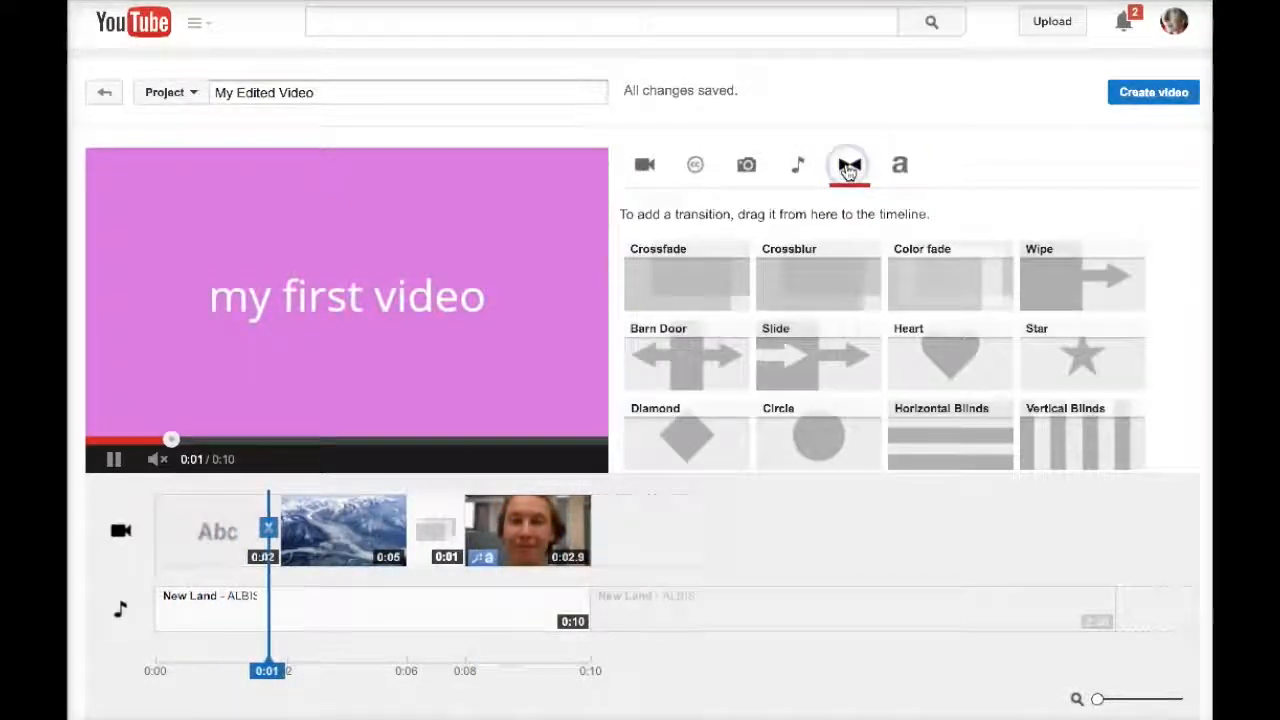
pyautogui.moveTo(926, 360); pyautogui.dragTo(281, 523)
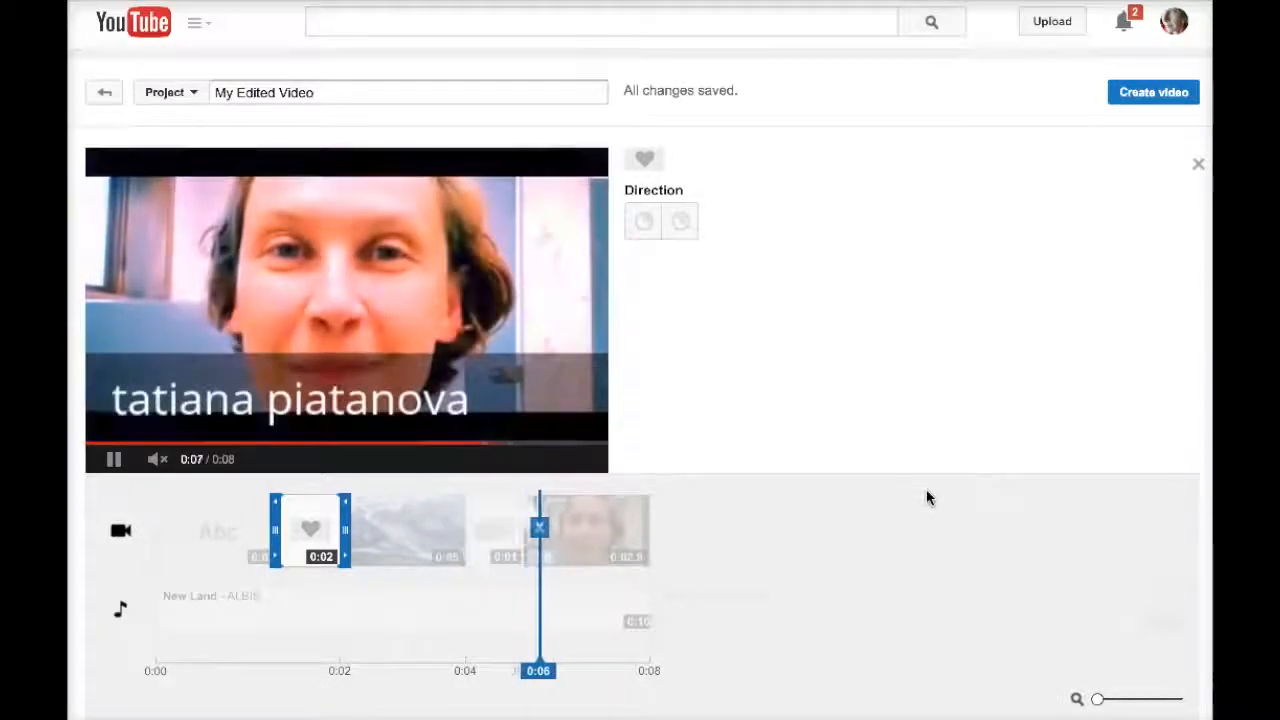
pyautogui.click(111, 458)
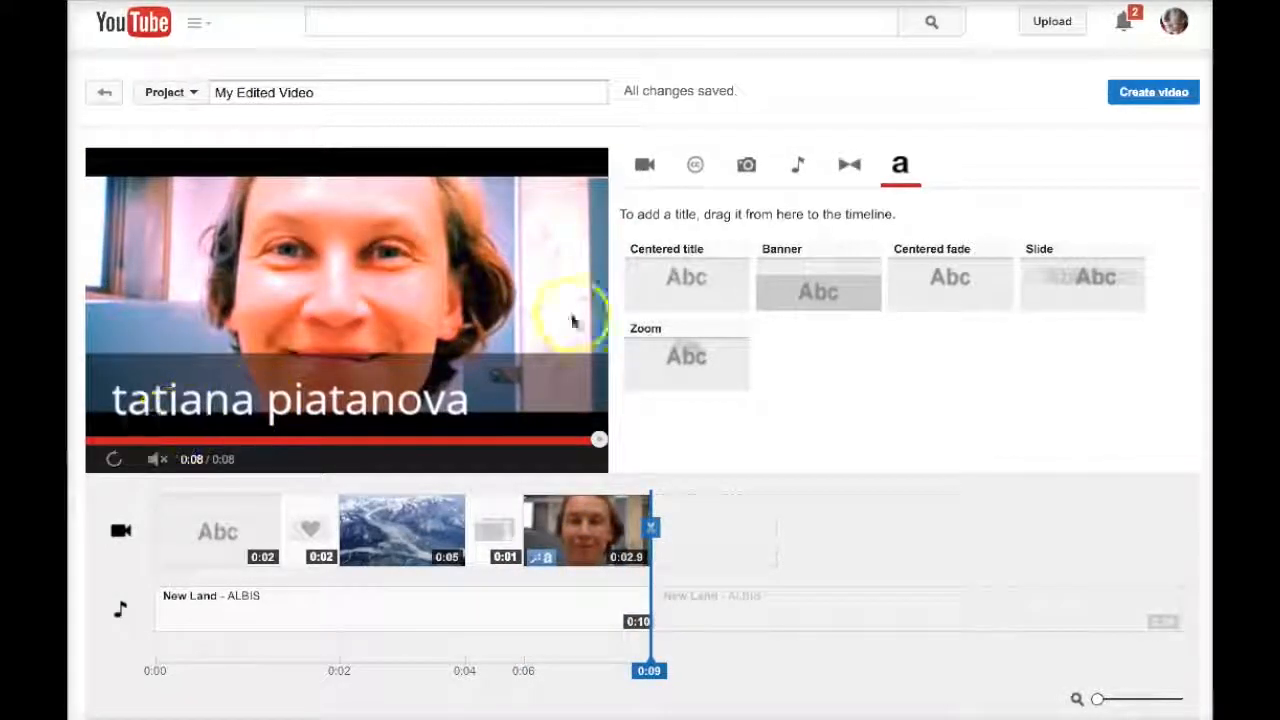
# - Create the video as 'My Edited Video' and play the 8-second result on its watch page
pyautogui.click(1142, 100)
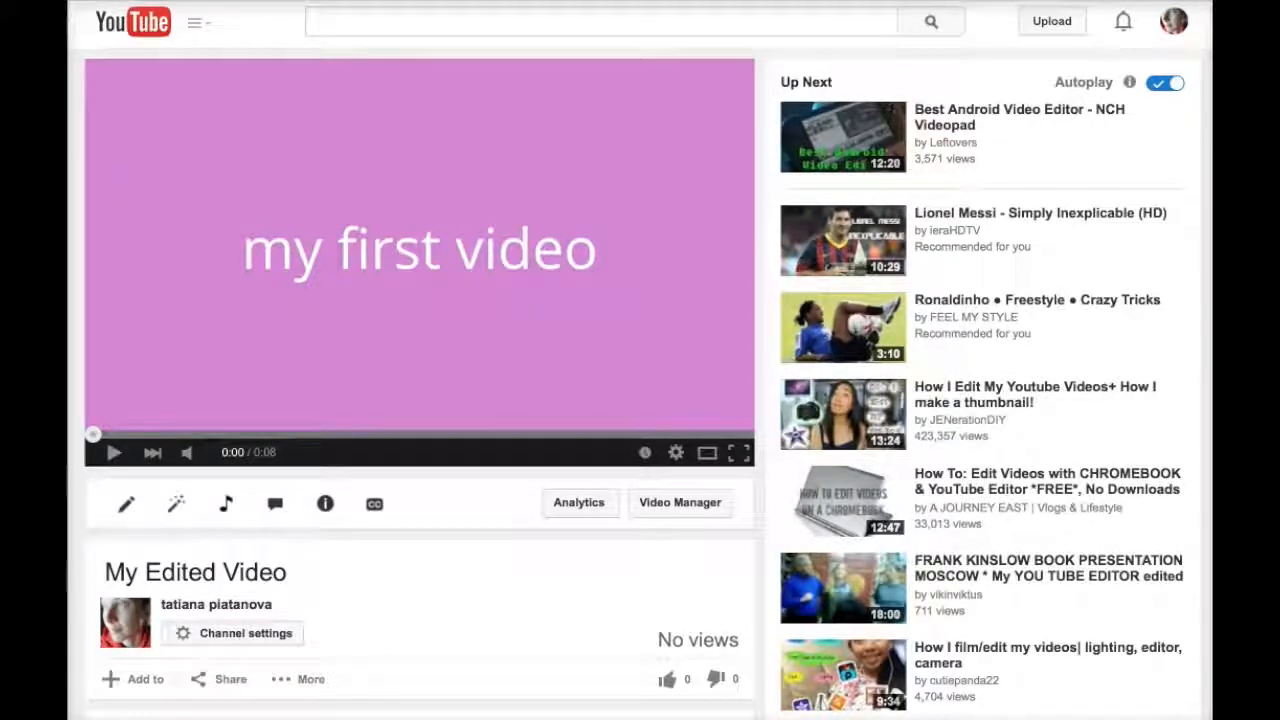
pyautogui.click(112, 452)
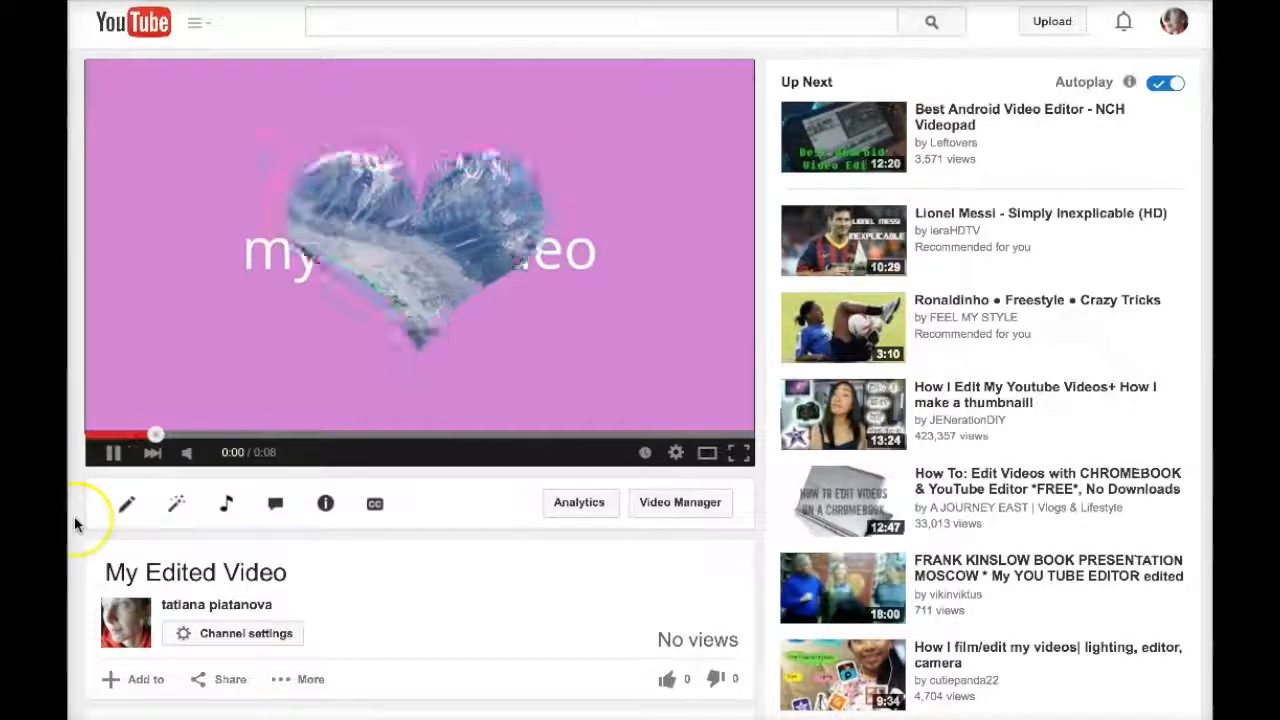